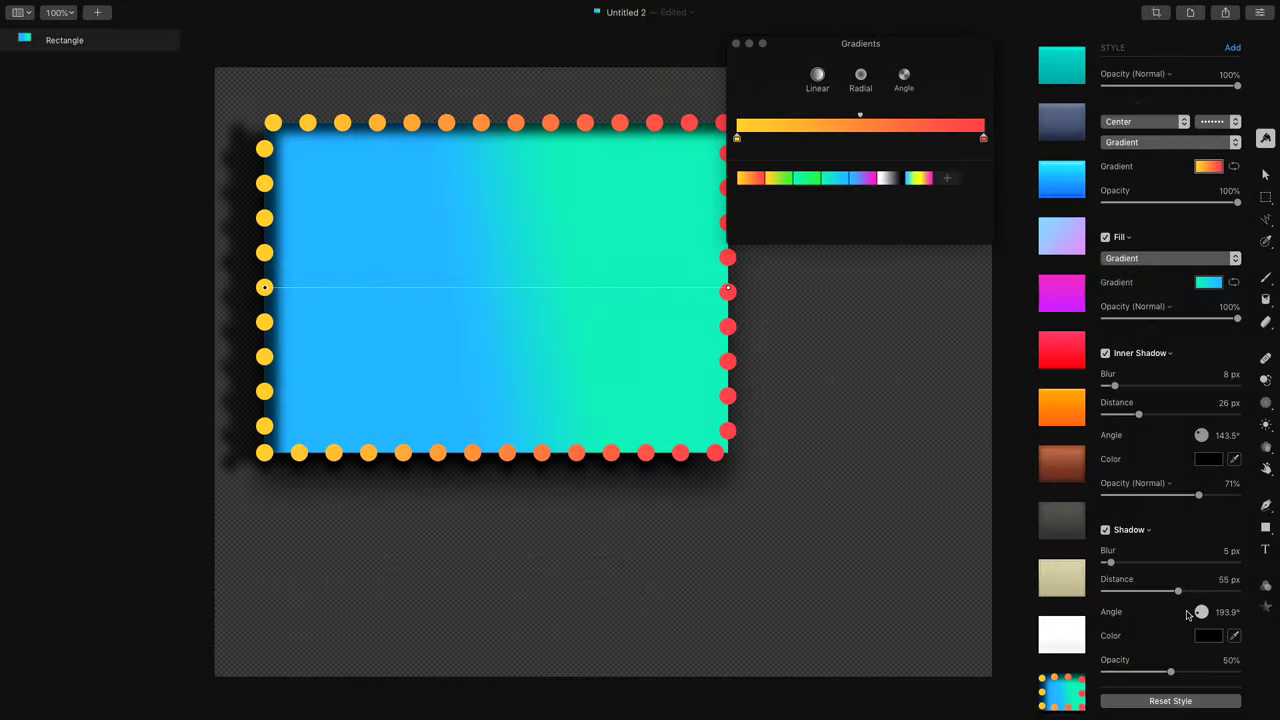
# Turn the rectangle's shadow into a red glow with 0 px distance and 51 px blur.
pyautogui.moveTo(1190, 615)
pyautogui.mouseDown()
pyautogui.moveTo(1228, 617)
pyautogui.moveTo(1202, 612)
pyautogui.mouseUp()
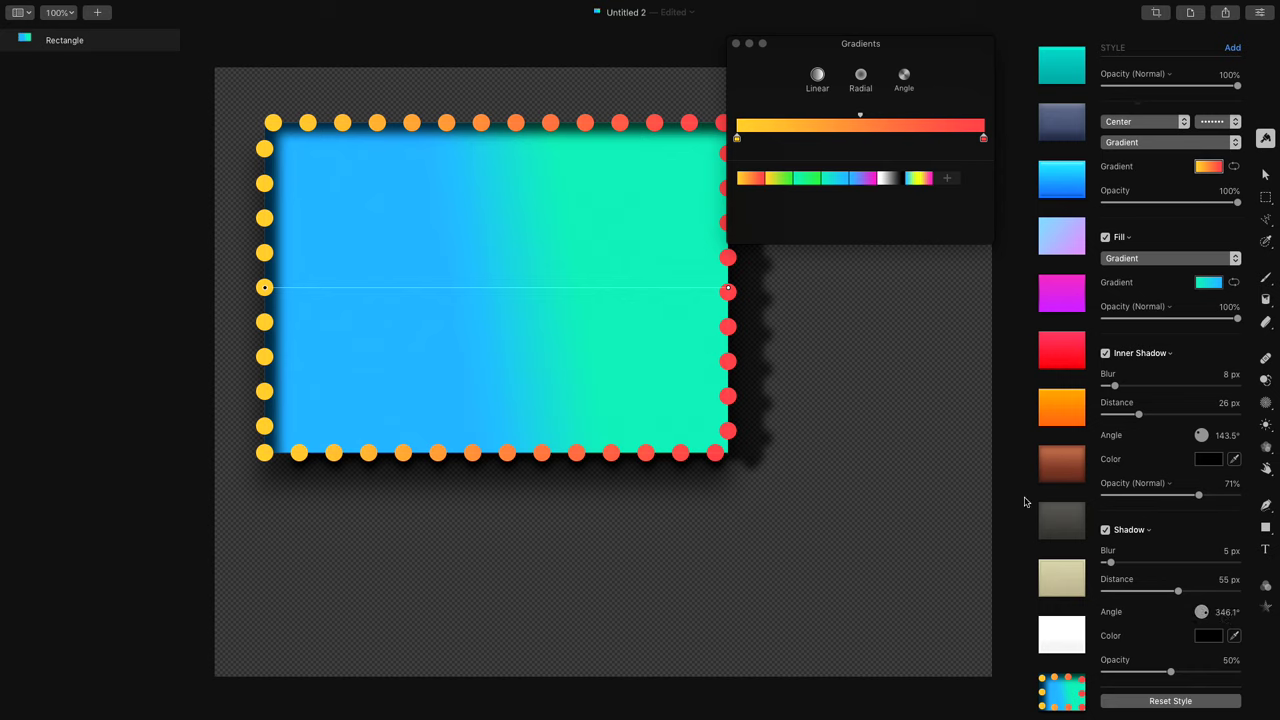
pyautogui.click(1206, 636)
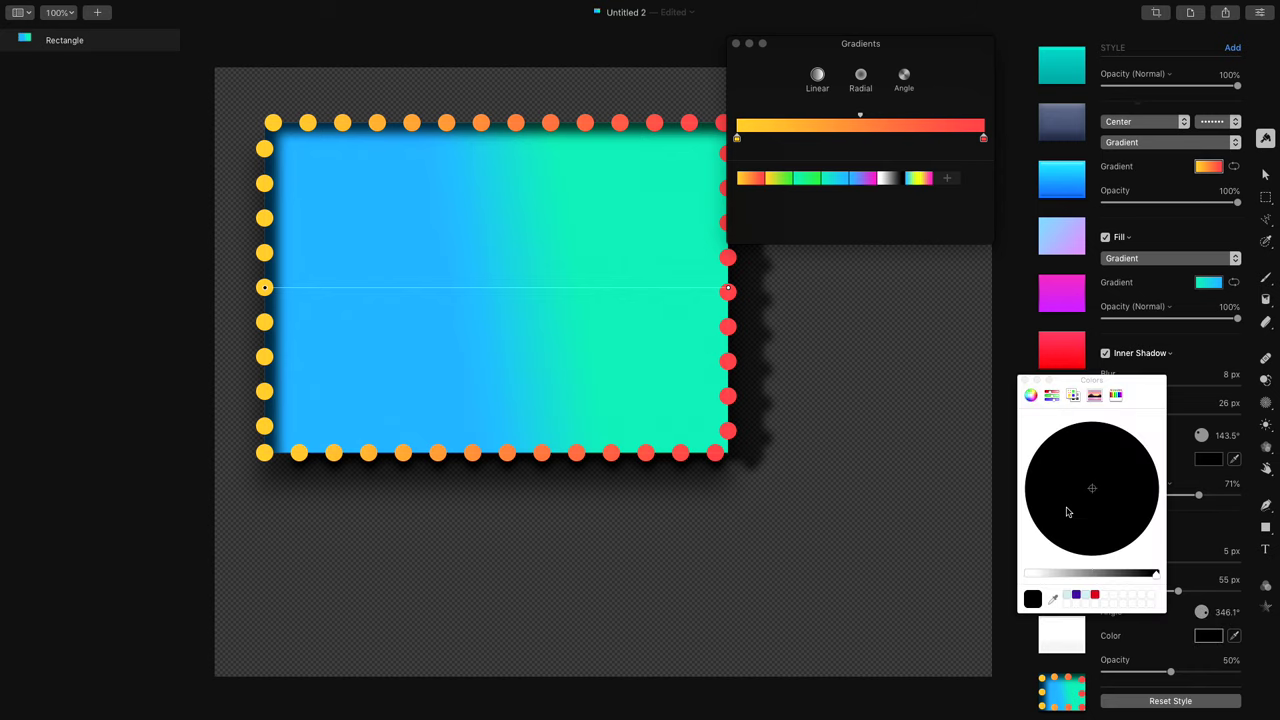
pyautogui.click(1095, 594)
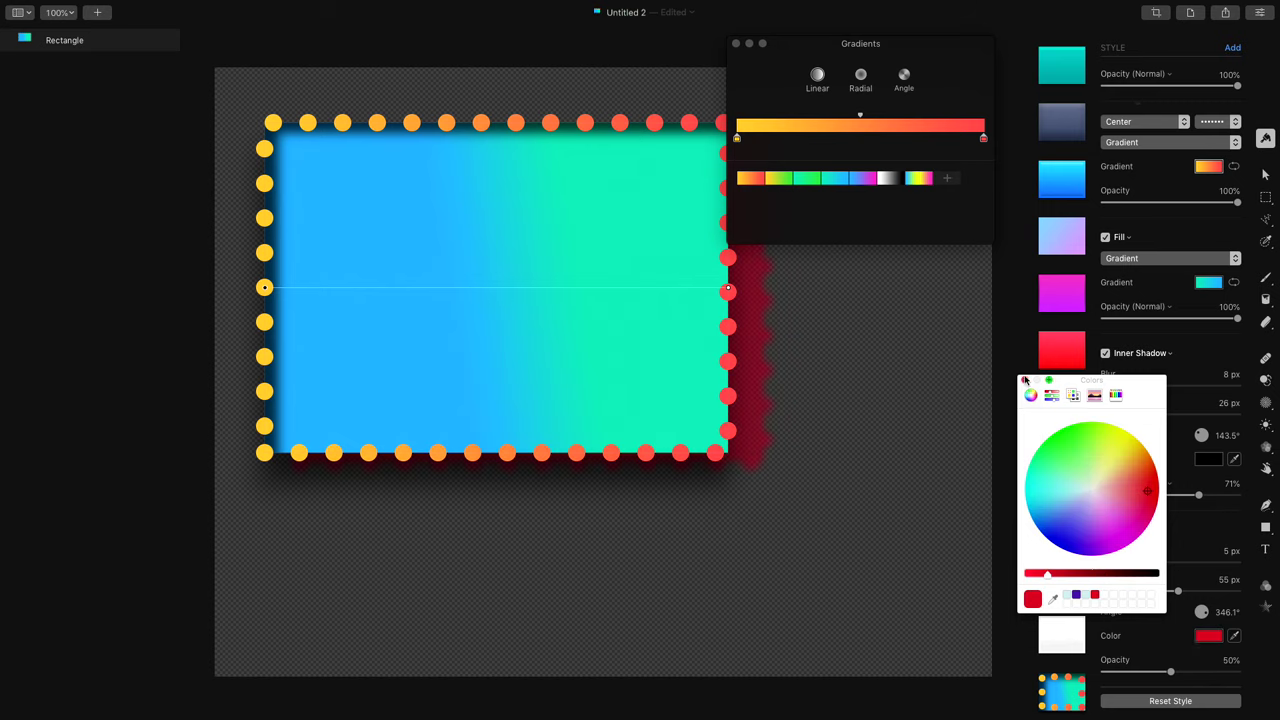
pyautogui.click(1024, 381)
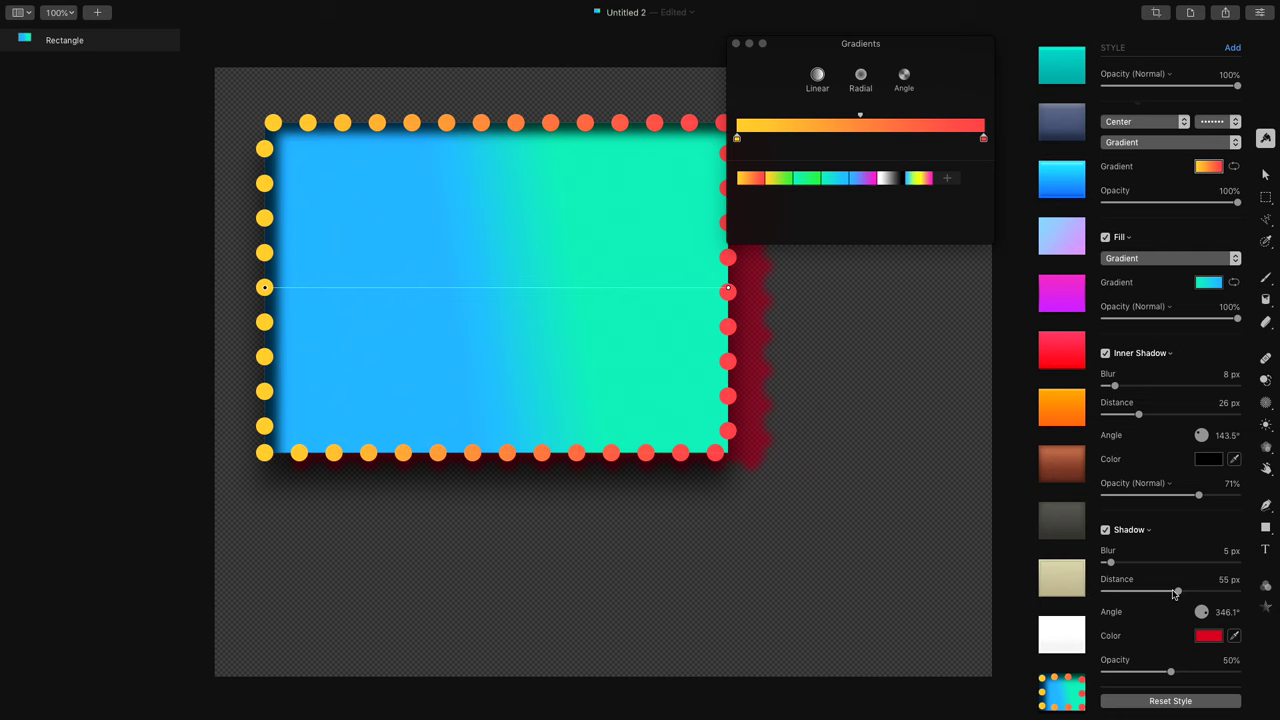
pyautogui.moveTo(1178, 590); pyautogui.dragTo(1048, 592)
pyautogui.moveTo(1111, 565); pyautogui.dragTo(1172, 563)
# Draw a 237 × 209 px rounded rectangle to the right of the big rectangle.
pyautogui.click(1266, 530)
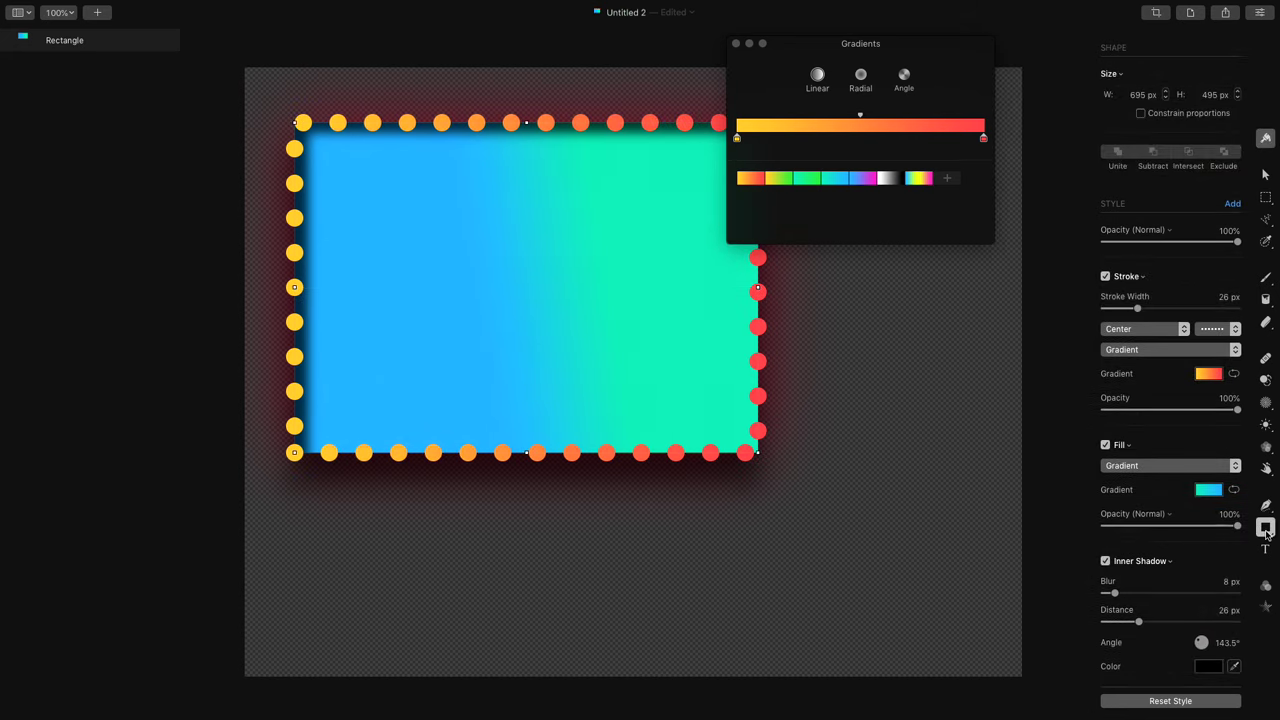
pyautogui.moveTo(1266, 533); pyautogui.dragTo(1199, 581)
pyautogui.moveTo(792, 470); pyautogui.dragTo(948, 338)
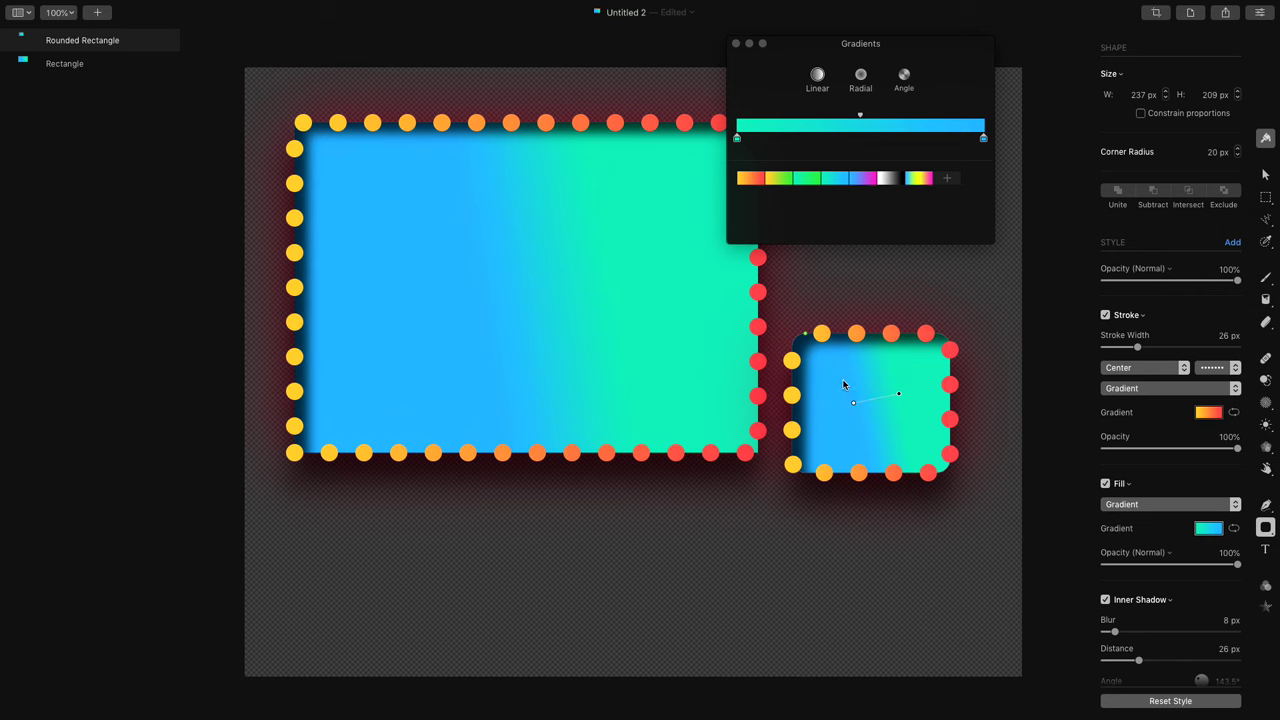
# Enlarge the rounded rectangle, raise its corners to 70 px, and overlap the big rectangle's corner.
pyautogui.press('v')
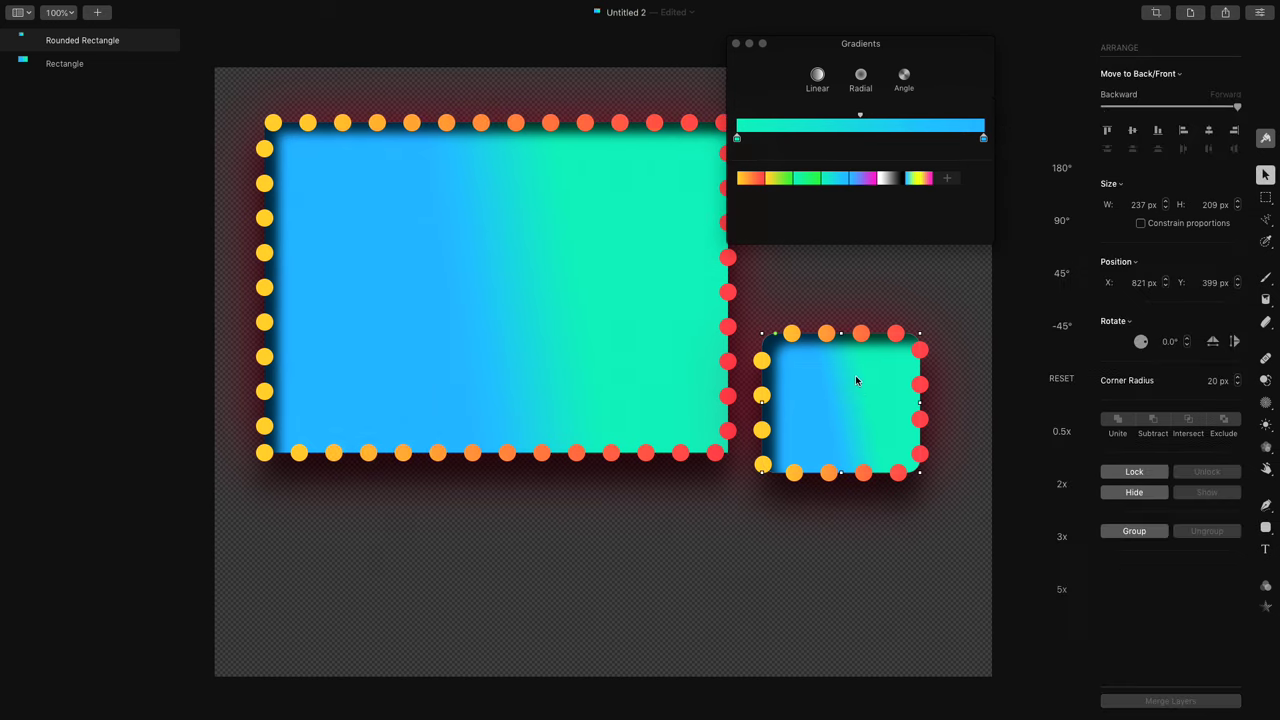
pyautogui.moveTo(857, 377); pyautogui.dragTo(864, 484)
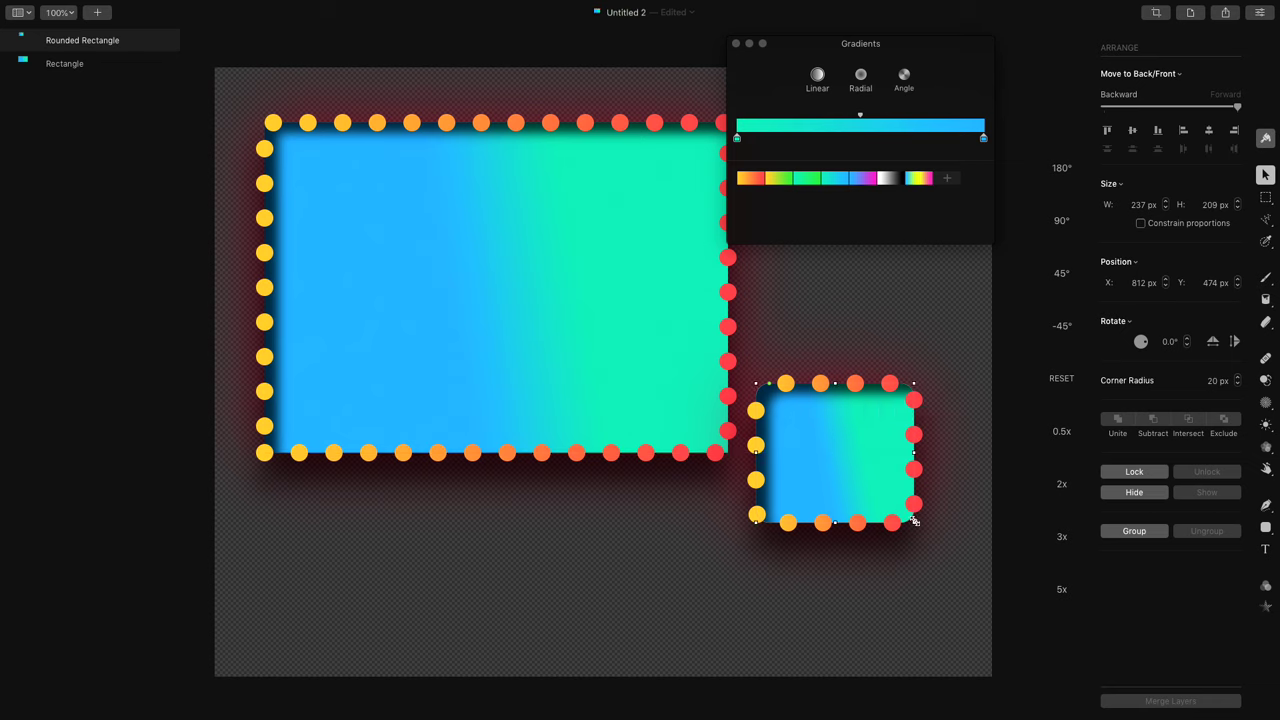
pyautogui.moveTo(913, 521); pyautogui.dragTo(988, 597)
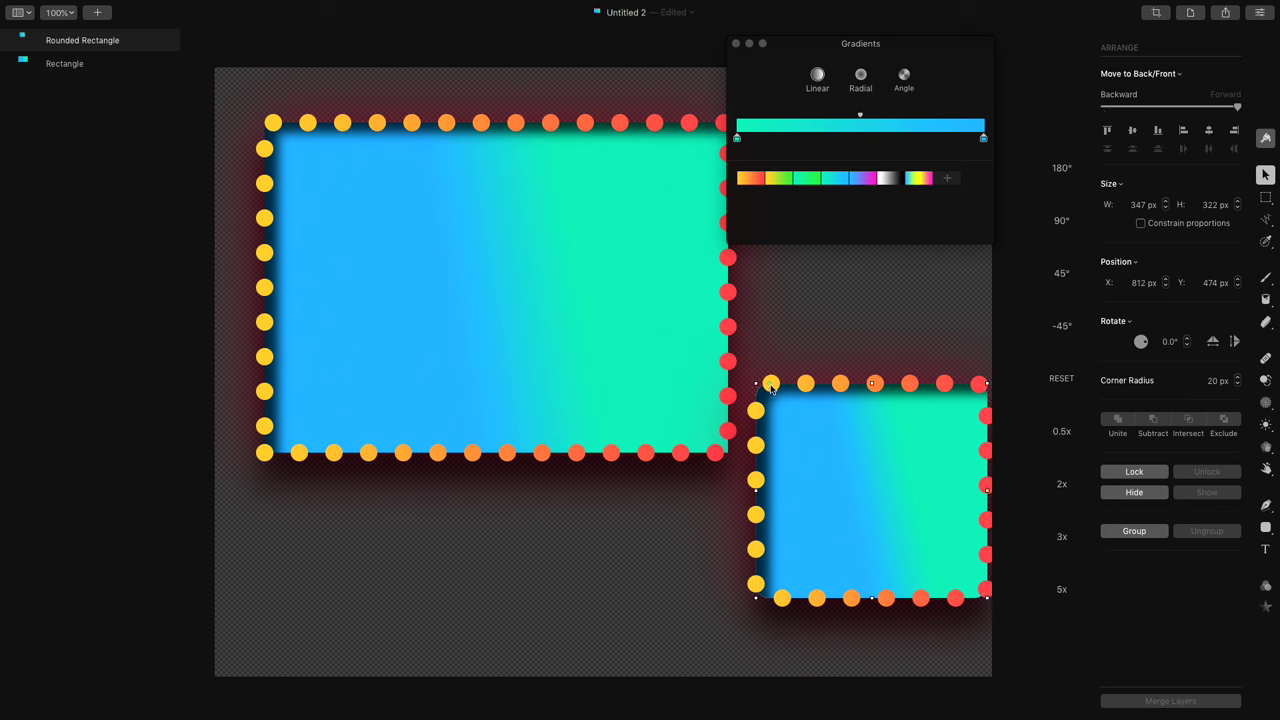
pyautogui.moveTo(771, 387); pyautogui.dragTo(807, 385)
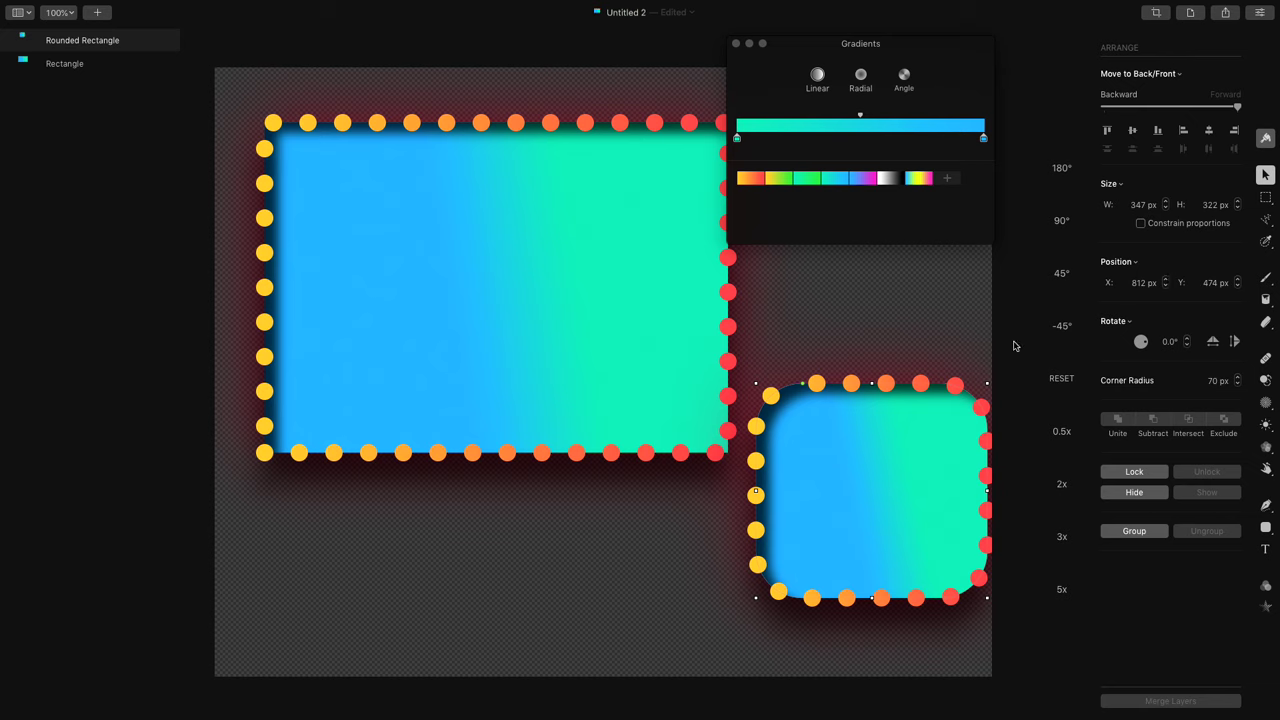
pyautogui.moveTo(888, 454); pyautogui.dragTo(765, 456)
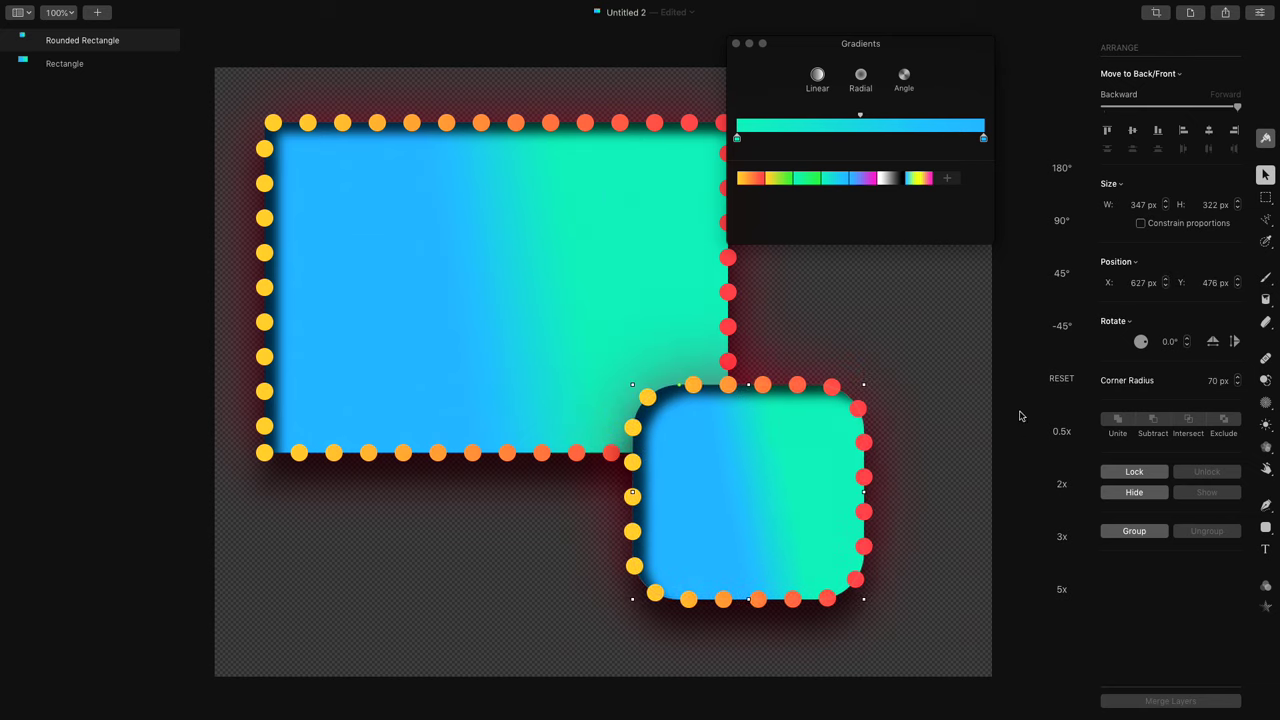
# Widen the rounded rectangle slightly to about 349 × 328 px.
pyautogui.click(1166, 201)
pyautogui.click(1166, 201)
pyautogui.click(1166, 201)
pyautogui.click(1166, 201)
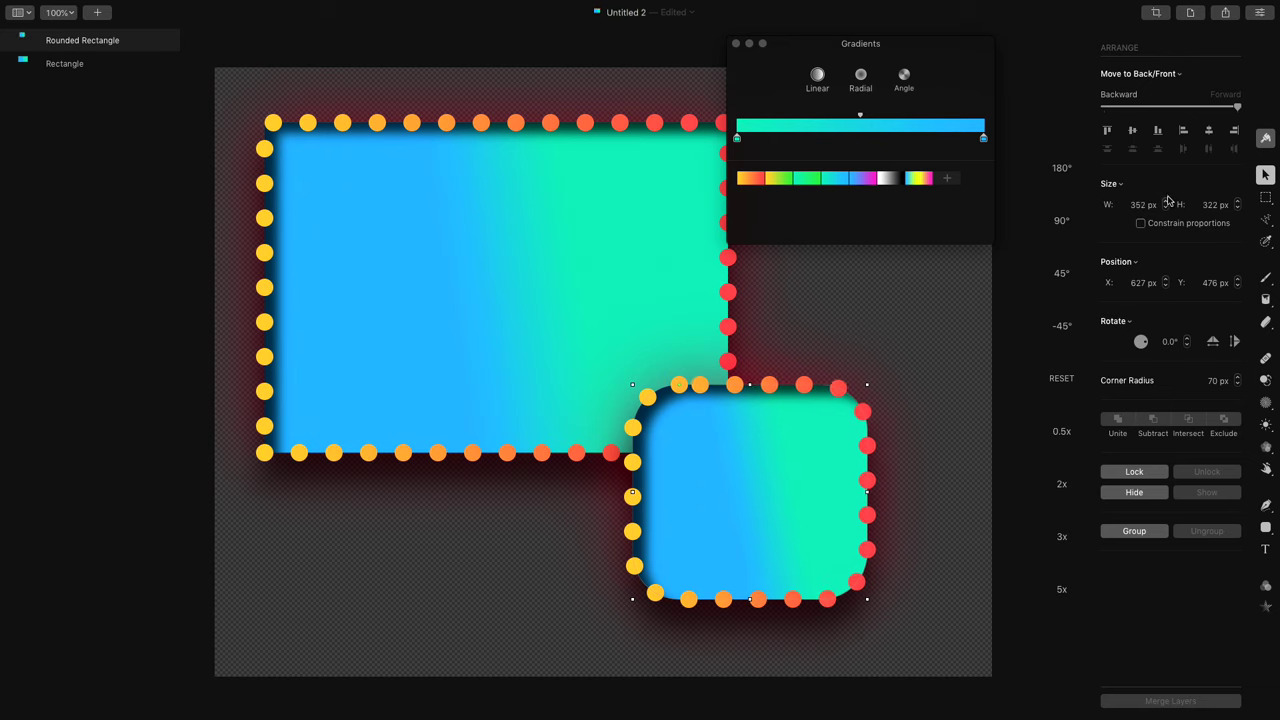
pyautogui.click(1166, 201)
pyautogui.moveTo(869, 383)
pyautogui.mouseDown()
pyautogui.moveTo(958, 316)
pyautogui.moveTo(865, 380)
pyautogui.mouseUp()
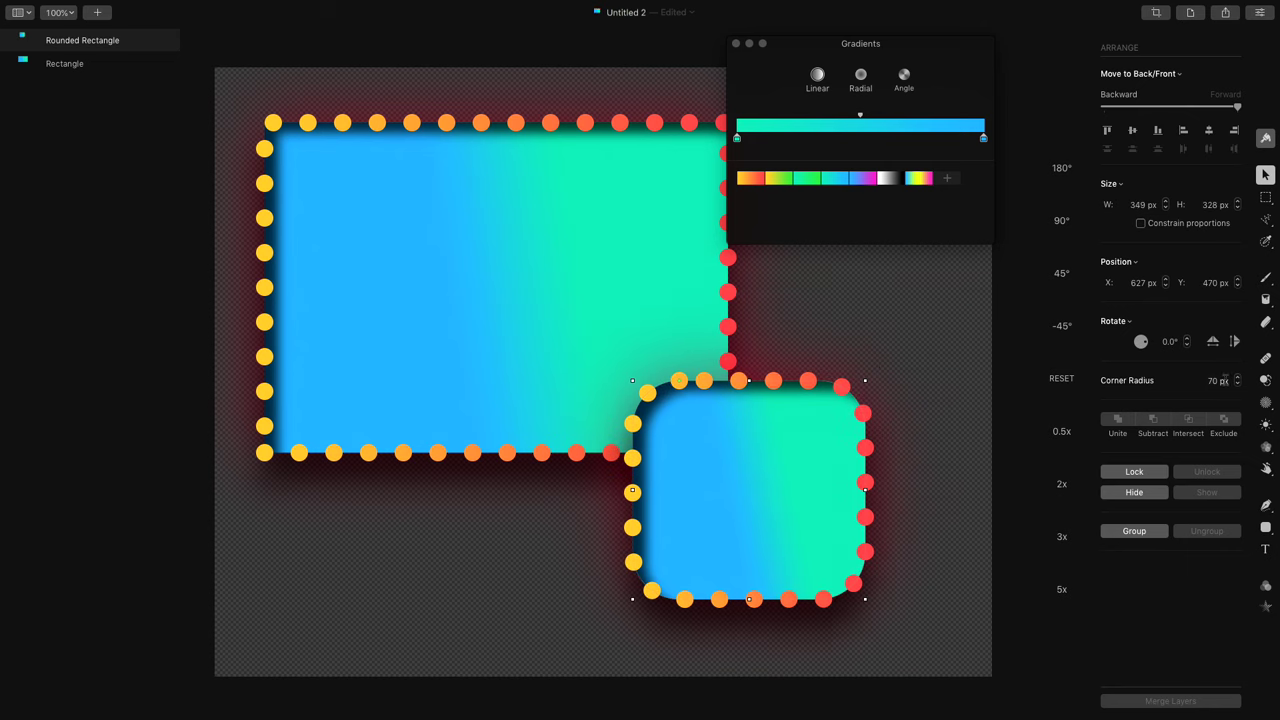
# Set the corner radius to 79 px and move the shape over the big rectangle's bottom-left.
pyautogui.scroll(4, 1217, 380)
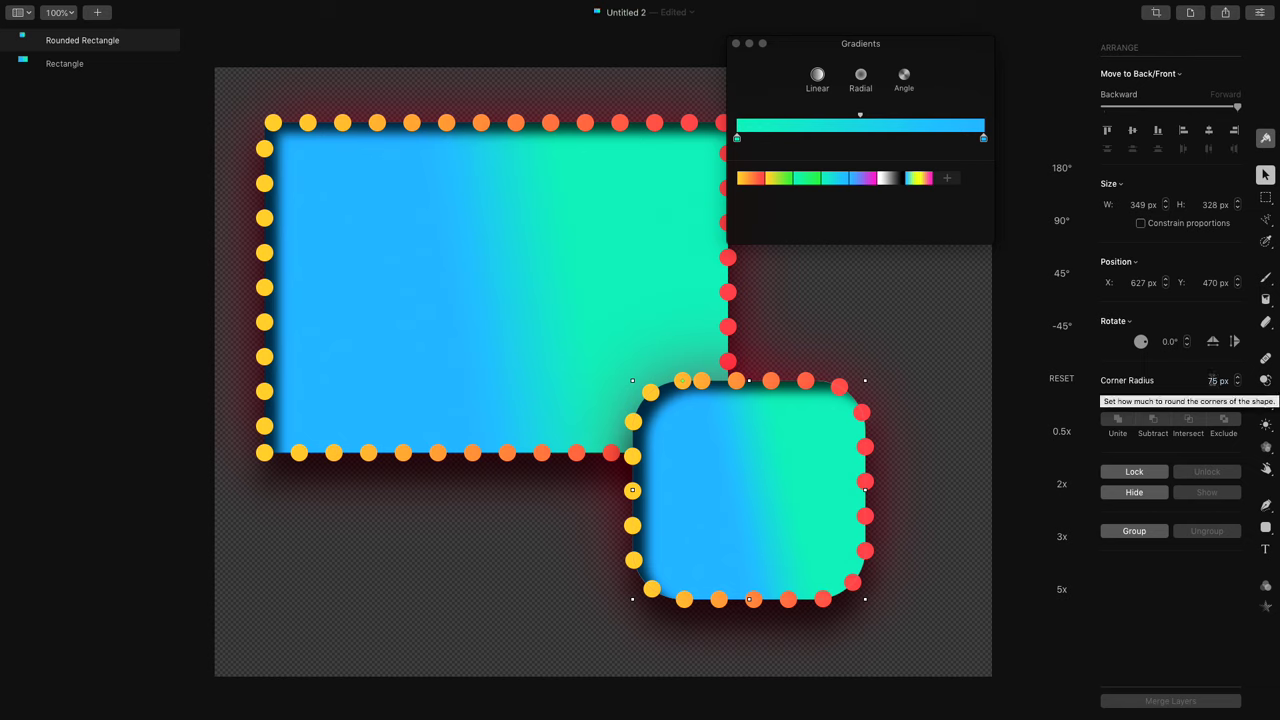
pyautogui.scroll(20, 1212, 380)
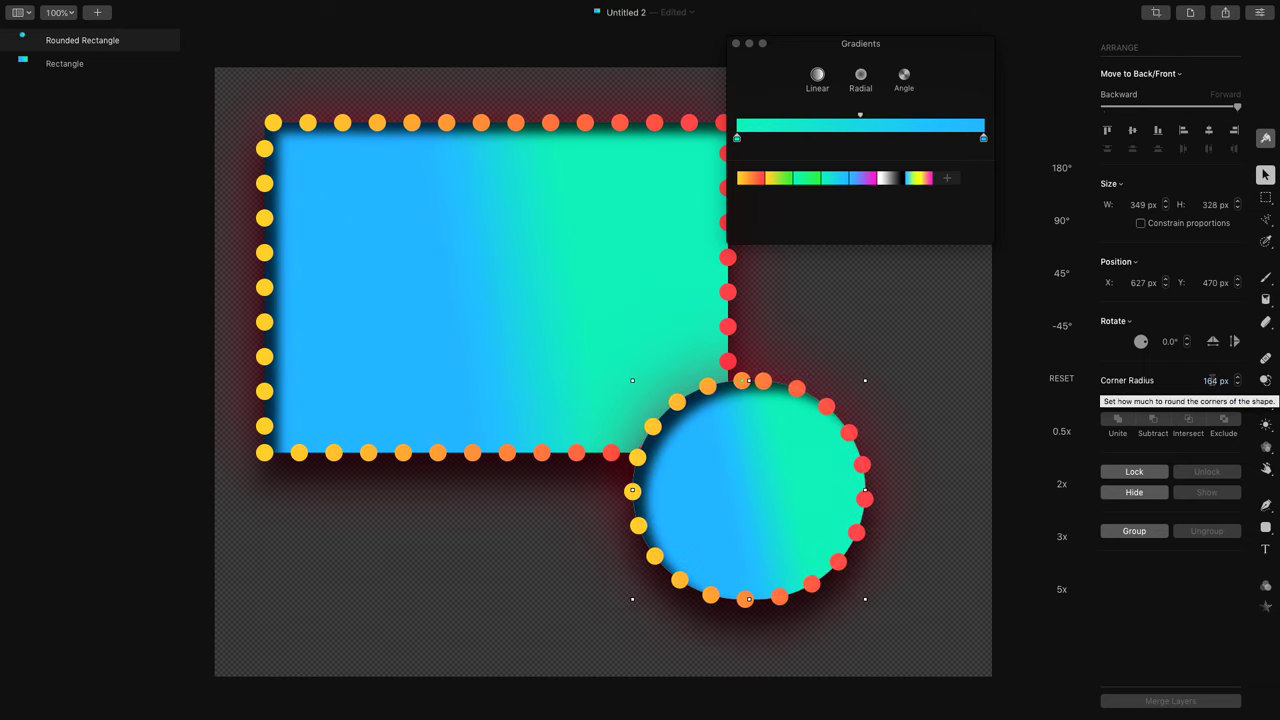
pyautogui.scroll(-15, 1212, 380)
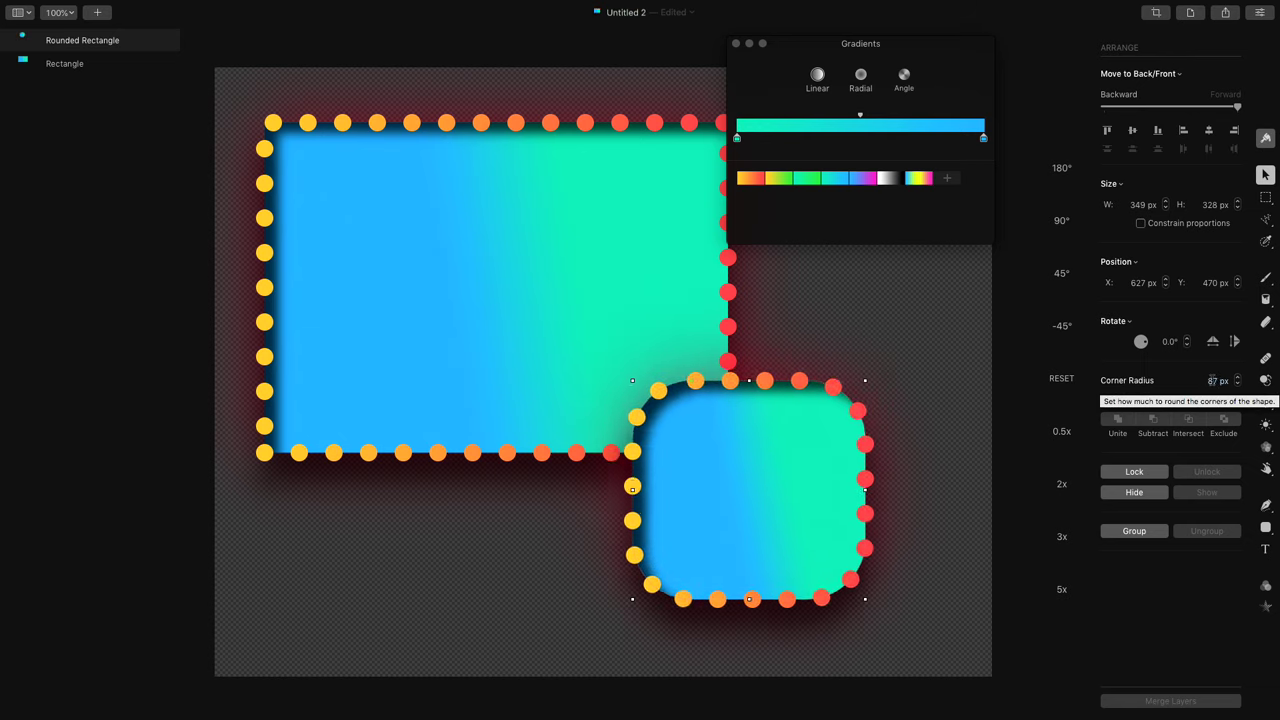
pyautogui.scroll(-12, 1212, 380)
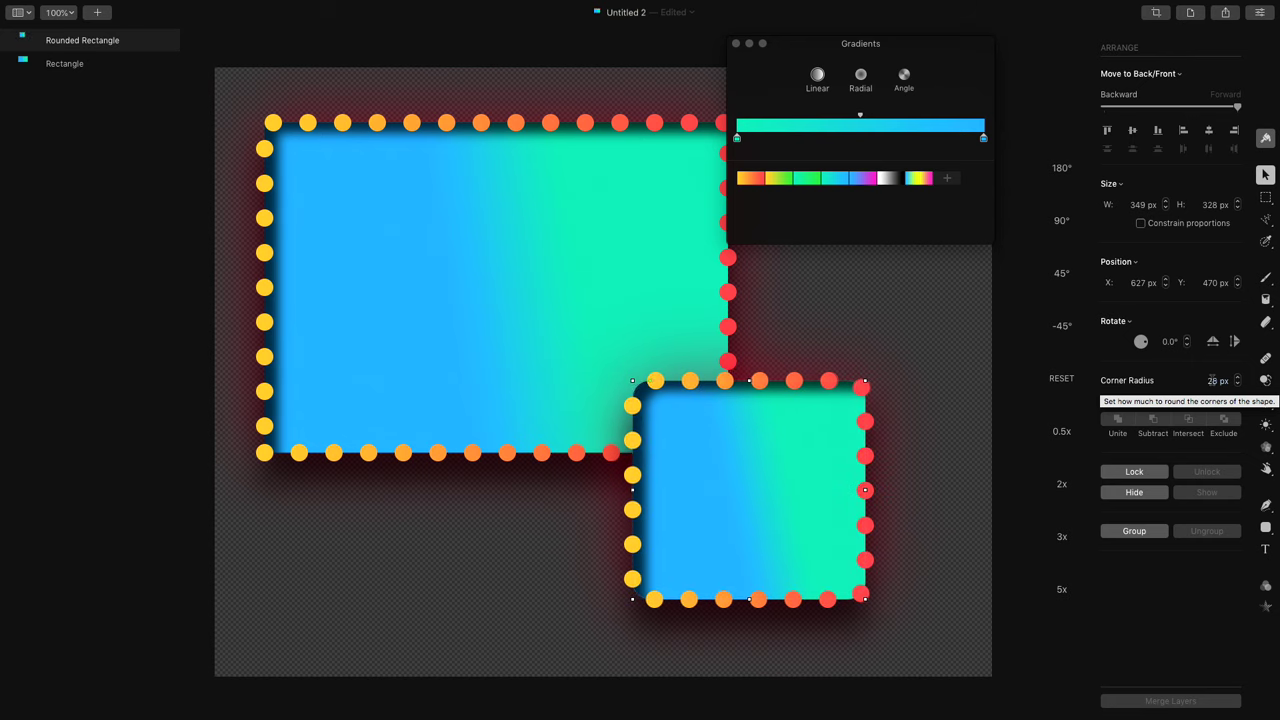
pyautogui.scroll(11, 1212, 380)
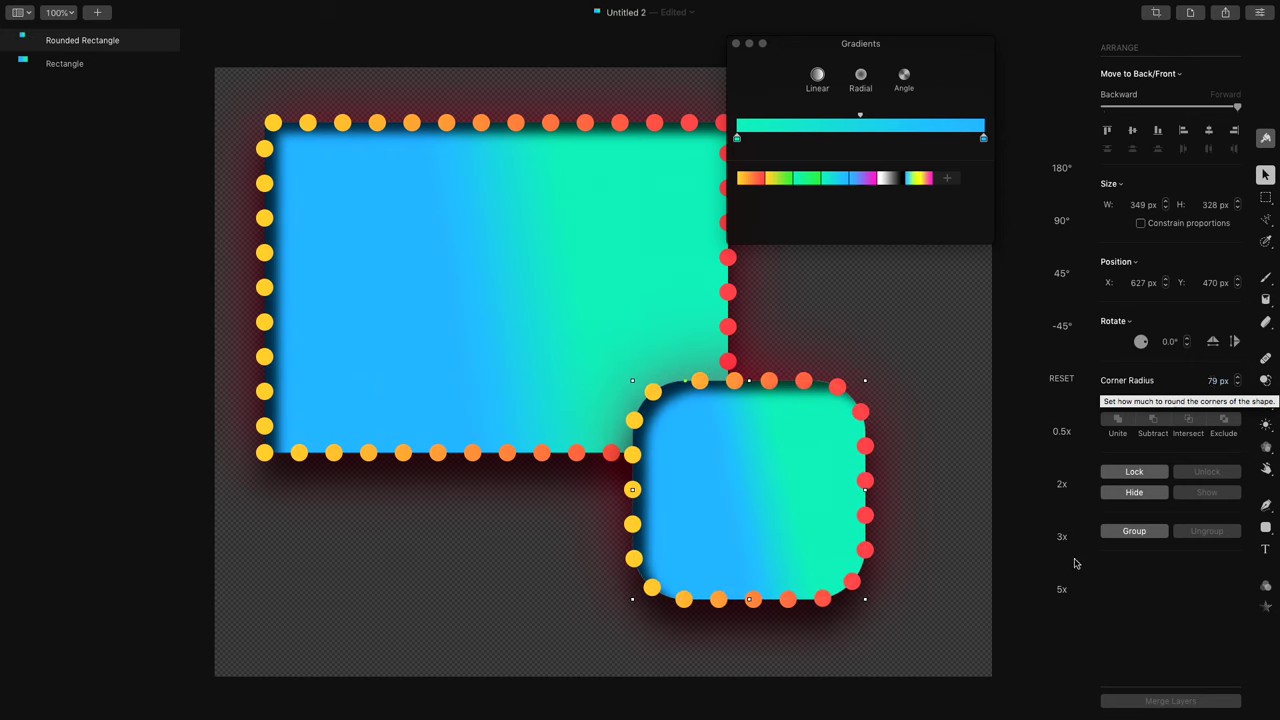
pyautogui.moveTo(832, 505); pyautogui.dragTo(567, 486)
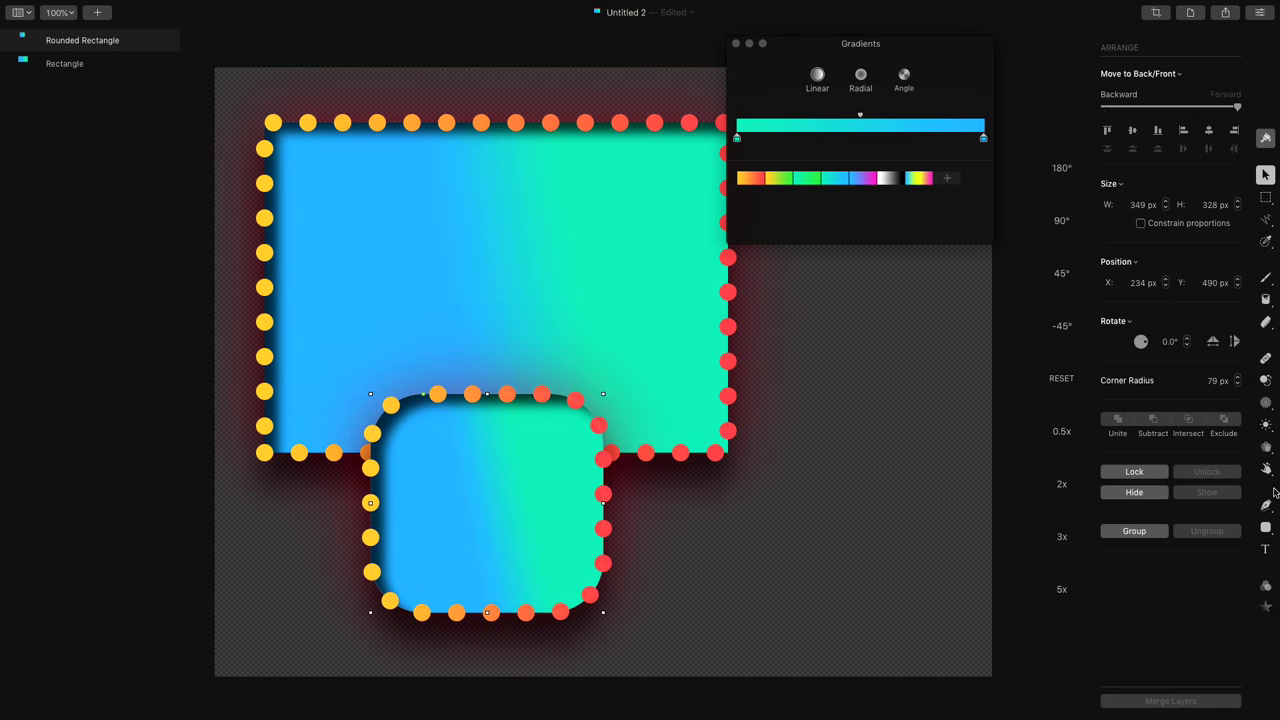
# Draw a 217 × 246 px ellipse to the right of the rounded square.
pyautogui.click(1266, 528)
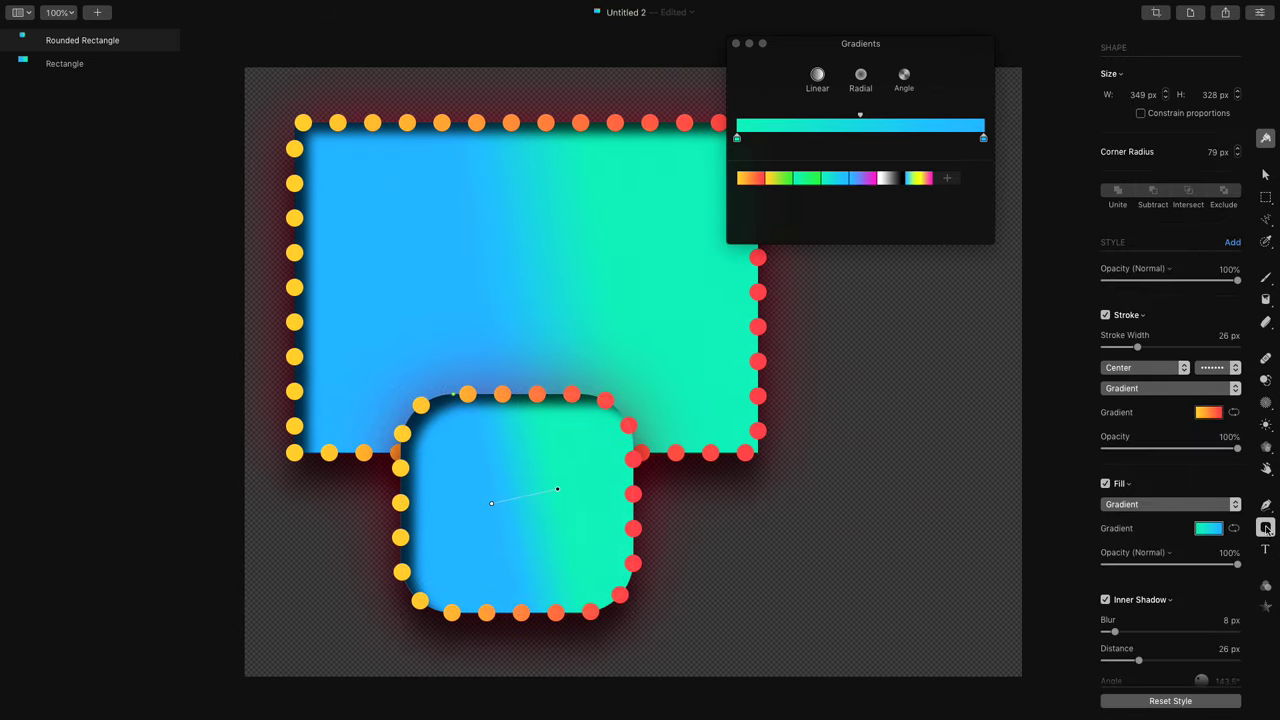
pyautogui.click(1266, 528)
pyautogui.click(1201, 599)
pyautogui.click(1265, 175)
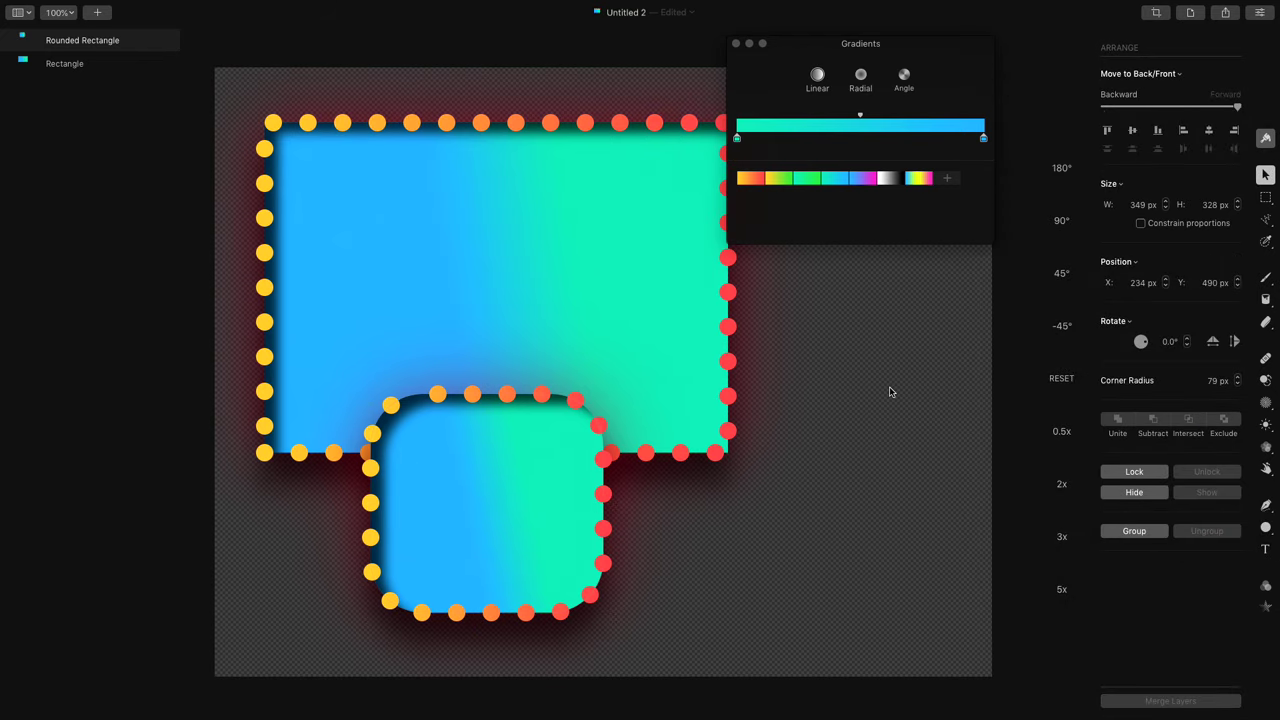
pyautogui.click(1265, 535)
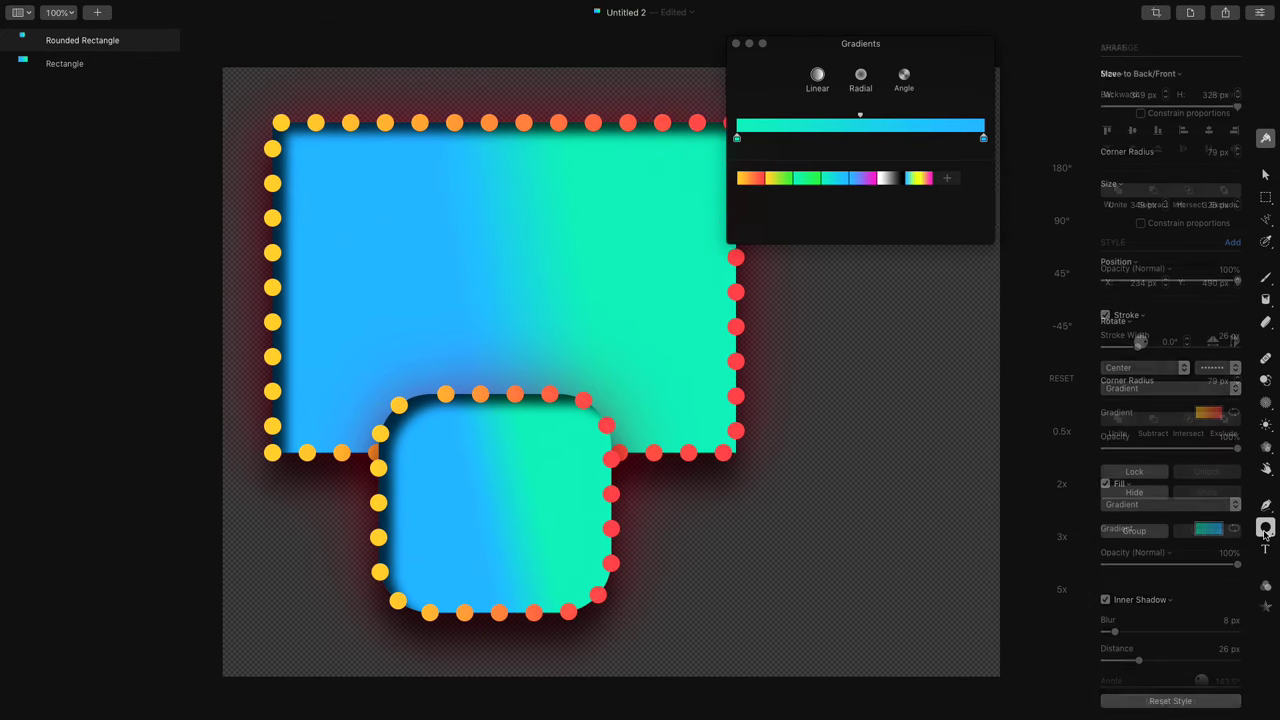
pyautogui.moveTo(856, 443); pyautogui.dragTo(952, 588)
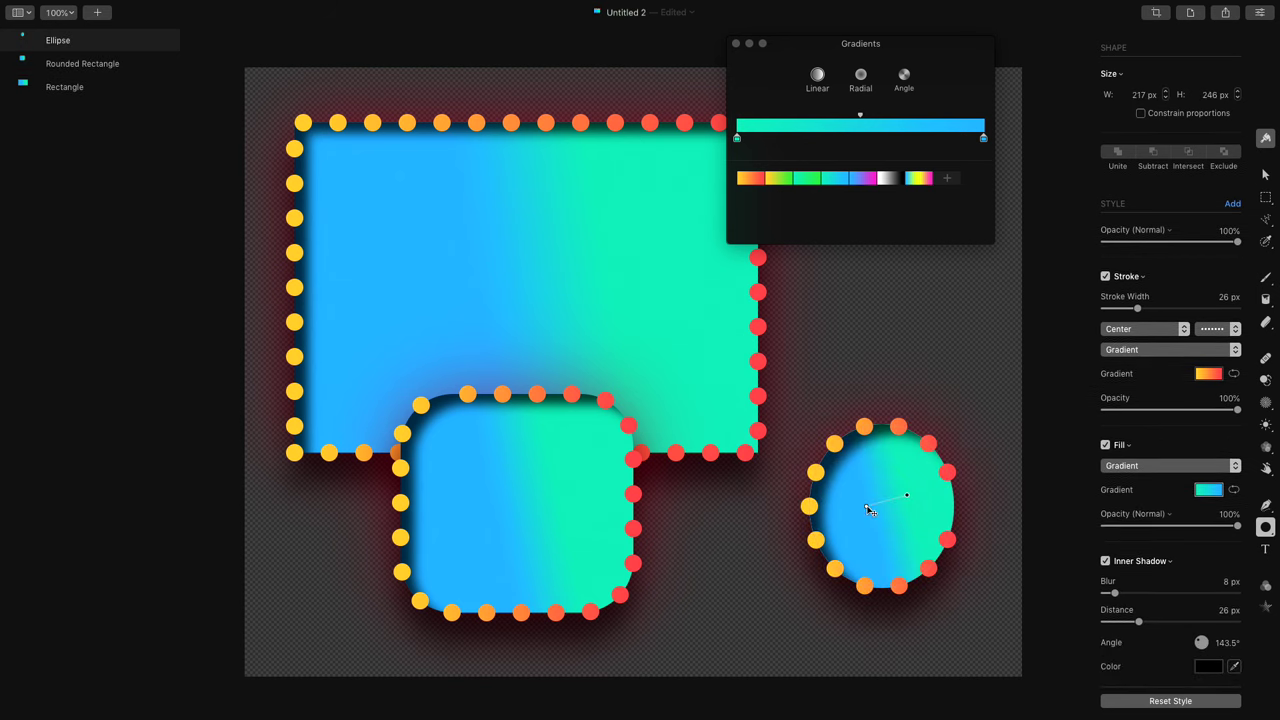
# Sharpen the ellipse's blue-to-green fill blend and bring up its context menu.
pyautogui.moveTo(870, 510); pyautogui.dragTo(880, 507)
pyautogui.rightClick(885, 480)
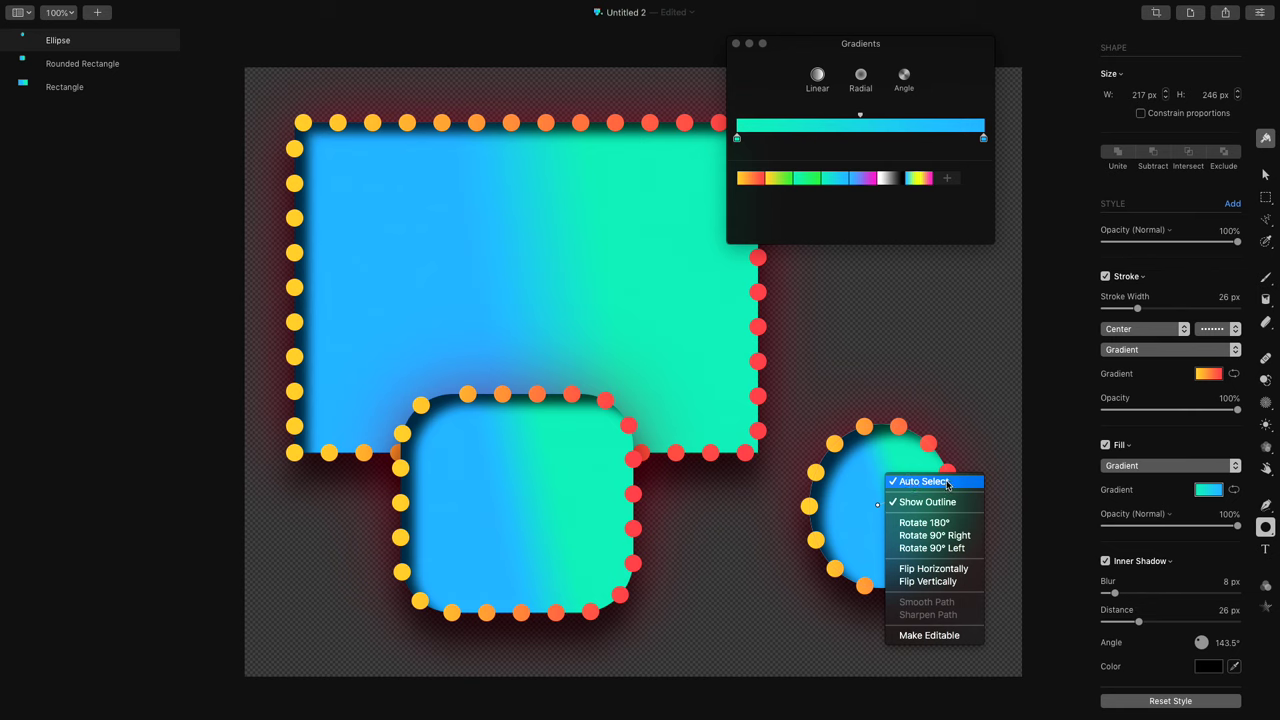
# Enable Auto Select, switch to the Move tool, and turn off View > Auto-Center.
pyautogui.click(932, 480)
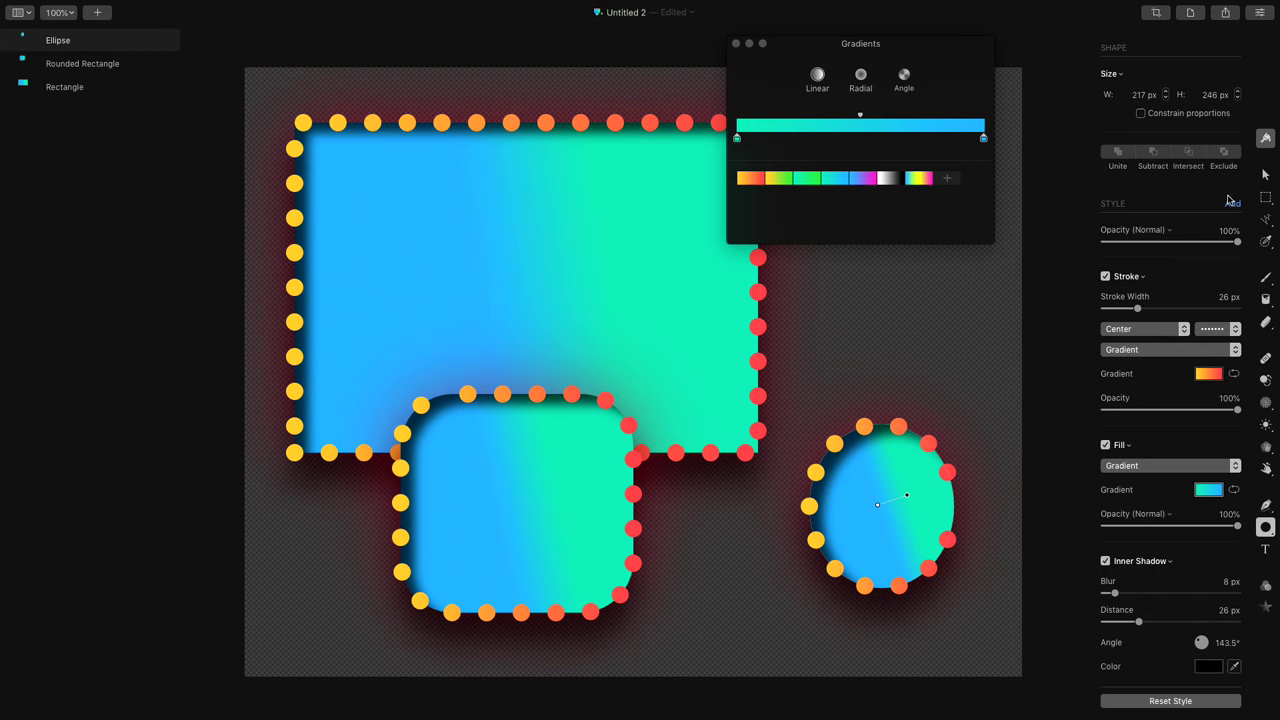
pyautogui.click(1264, 176)
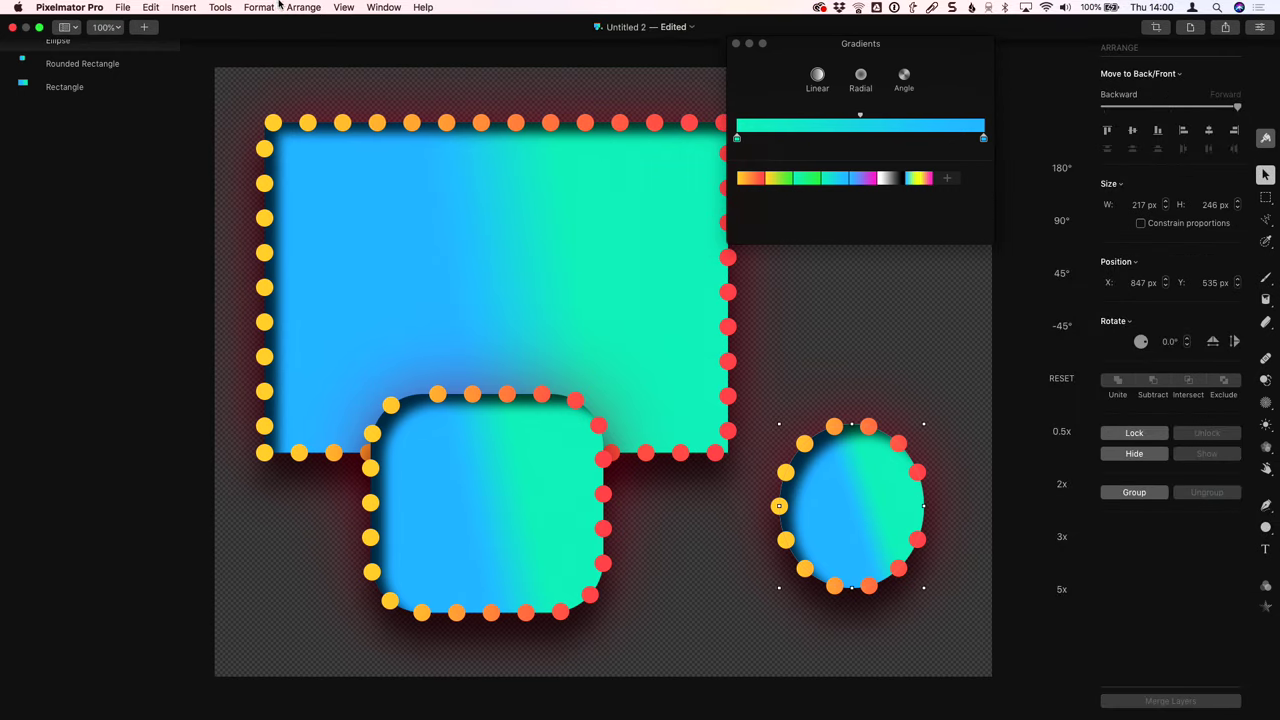
pyautogui.click(302, 7)
pyautogui.moveTo(343, 7)
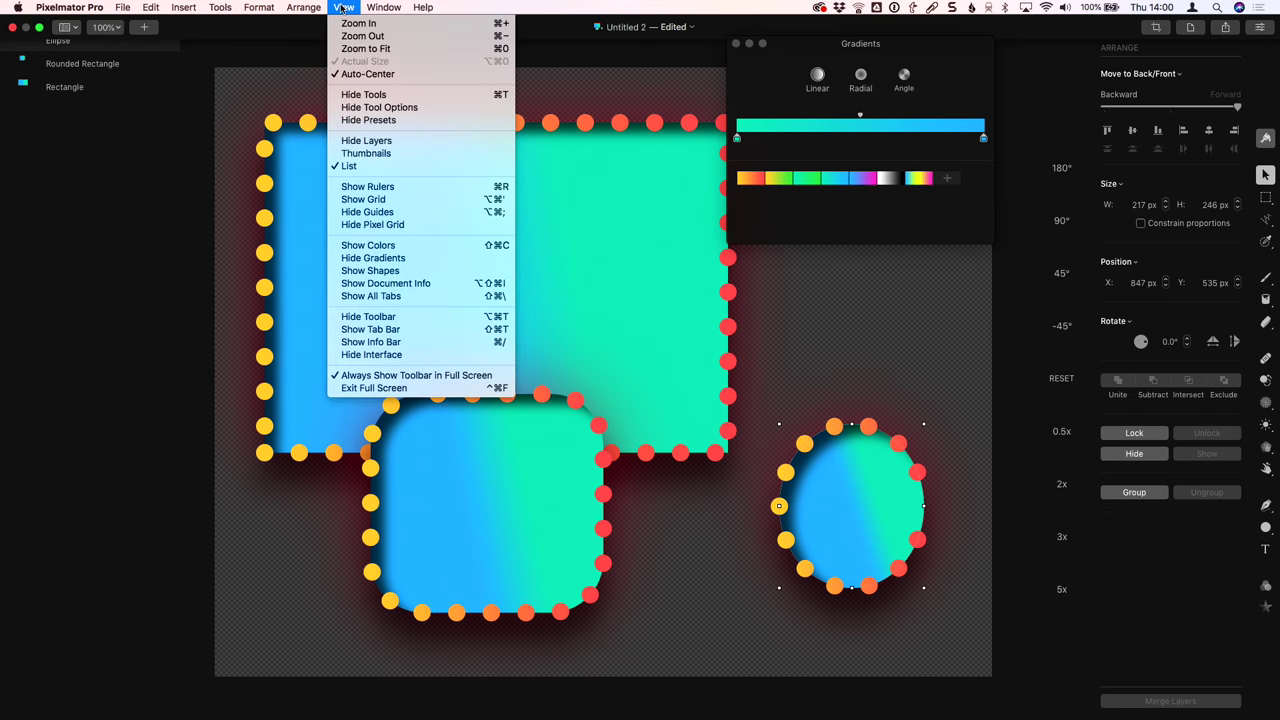
pyautogui.click(372, 74)
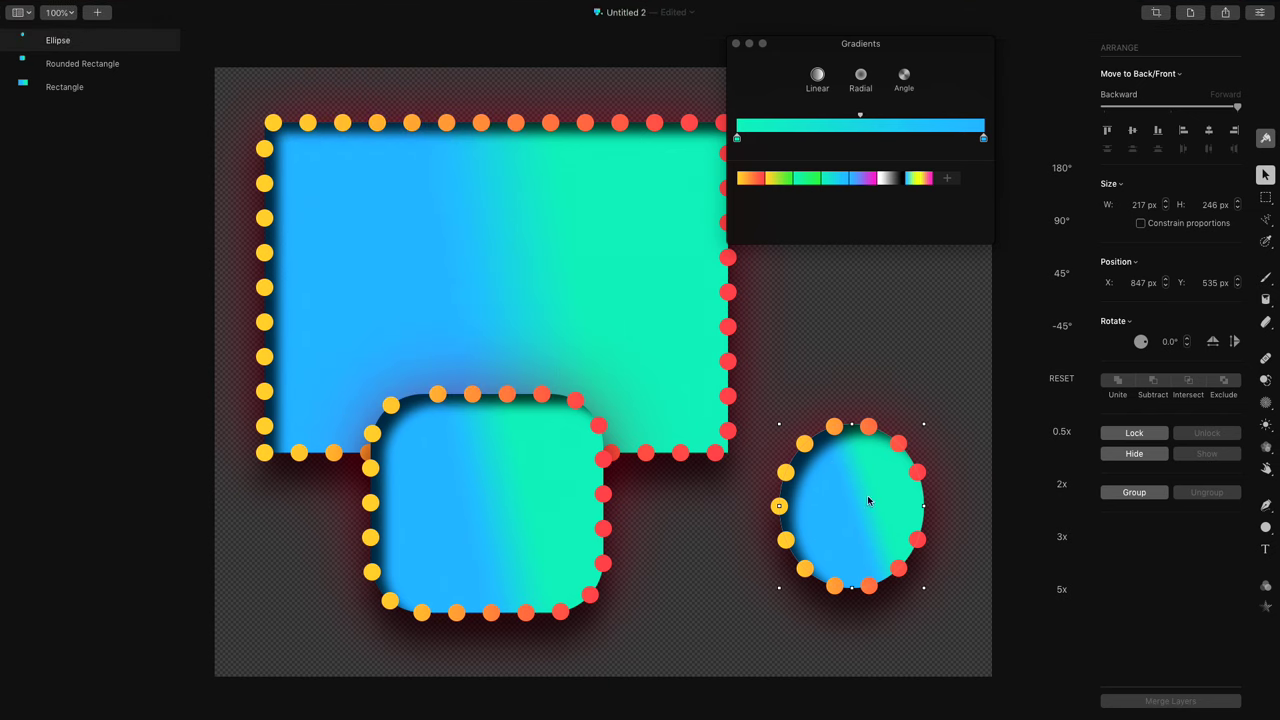
# Shift the big rectangle up-left and place the ellipse at 755, 505 px by its corner.
pyautogui.moveTo(868, 501); pyautogui.dragTo(834, 437)
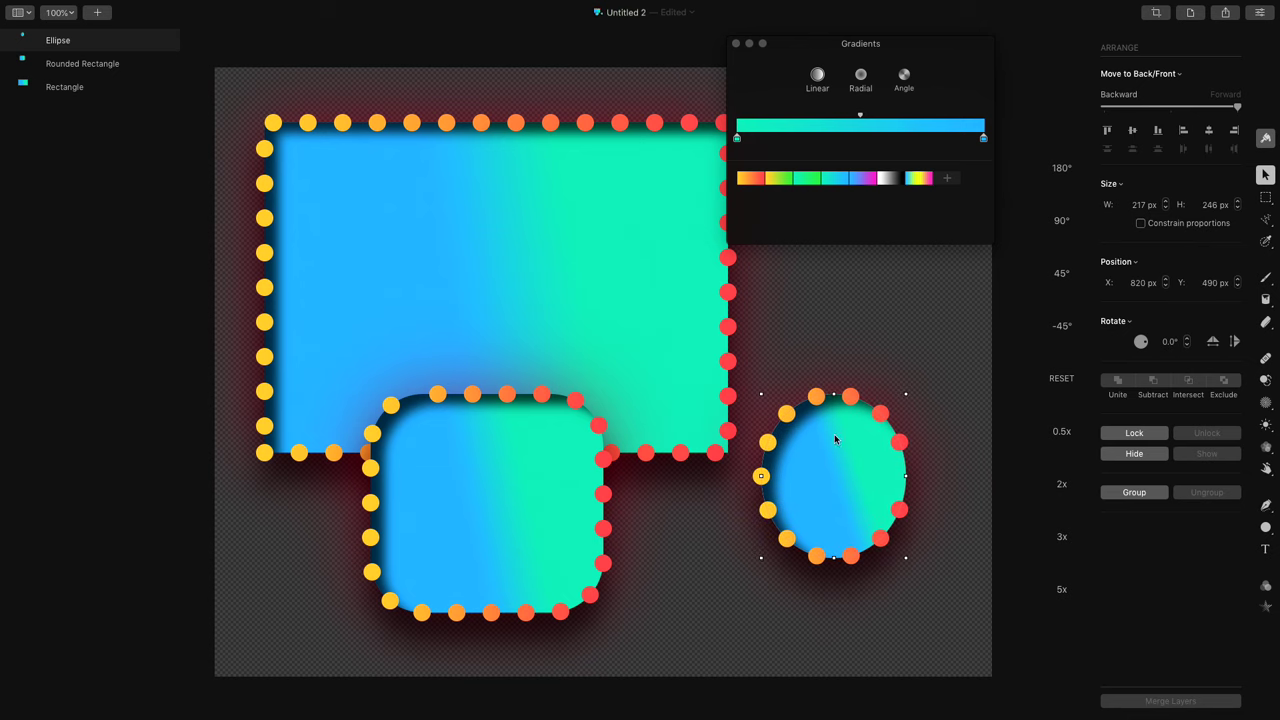
pyautogui.moveTo(680, 297); pyautogui.dragTo(739, 309)
pyautogui.moveTo(497, 471); pyautogui.dragTo(528, 569)
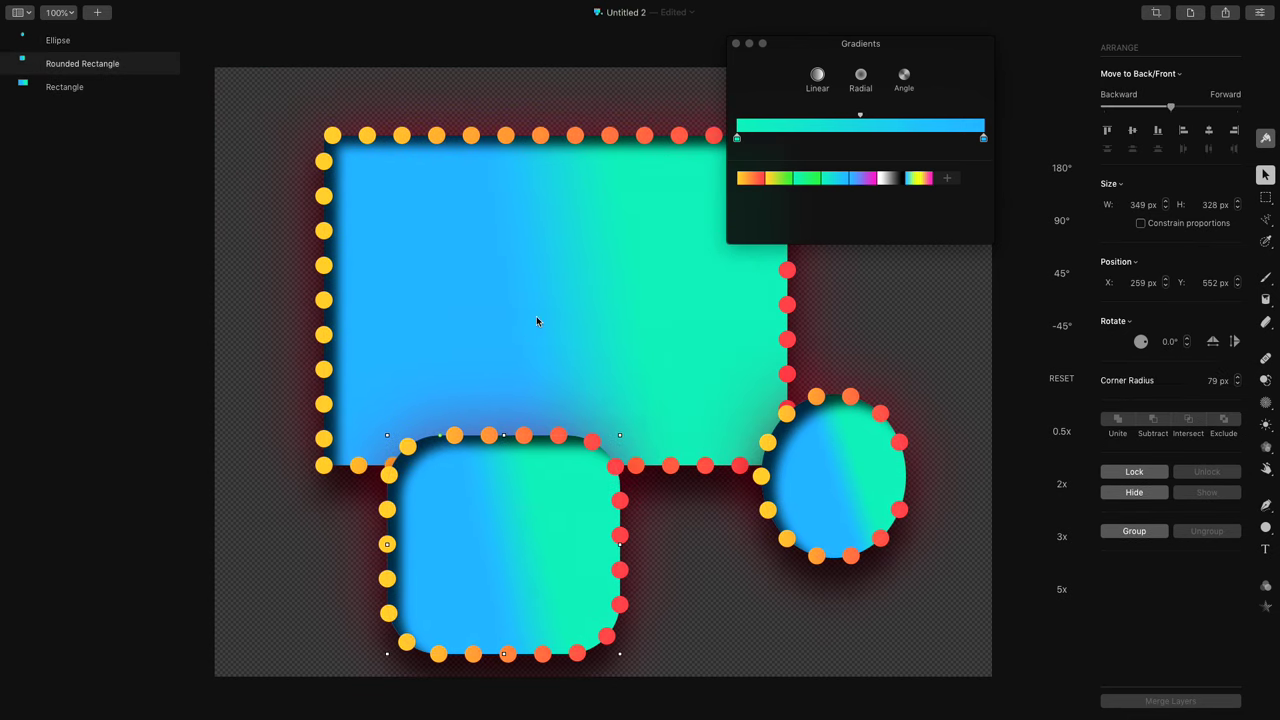
pyautogui.moveTo(534, 320); pyautogui.dragTo(495, 289)
pyautogui.moveTo(878, 451); pyautogui.dragTo(842, 468)
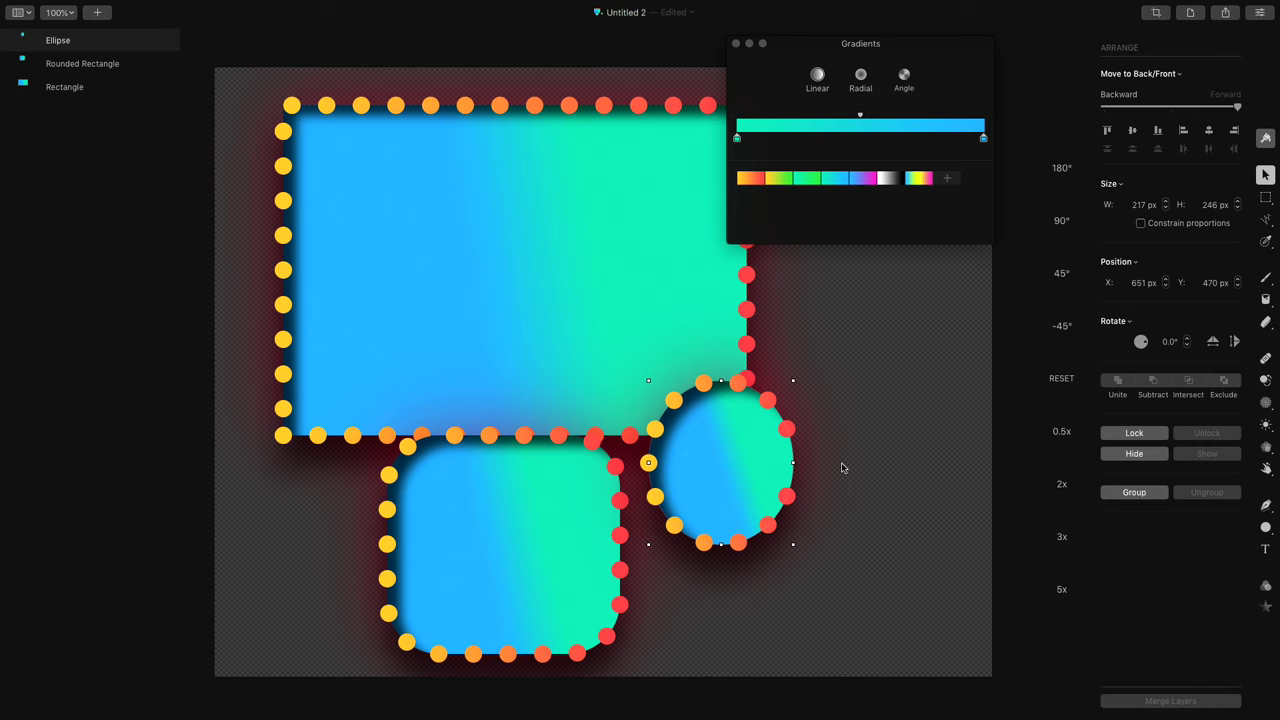
pyautogui.moveTo(739, 480); pyautogui.dragTo(797, 488)
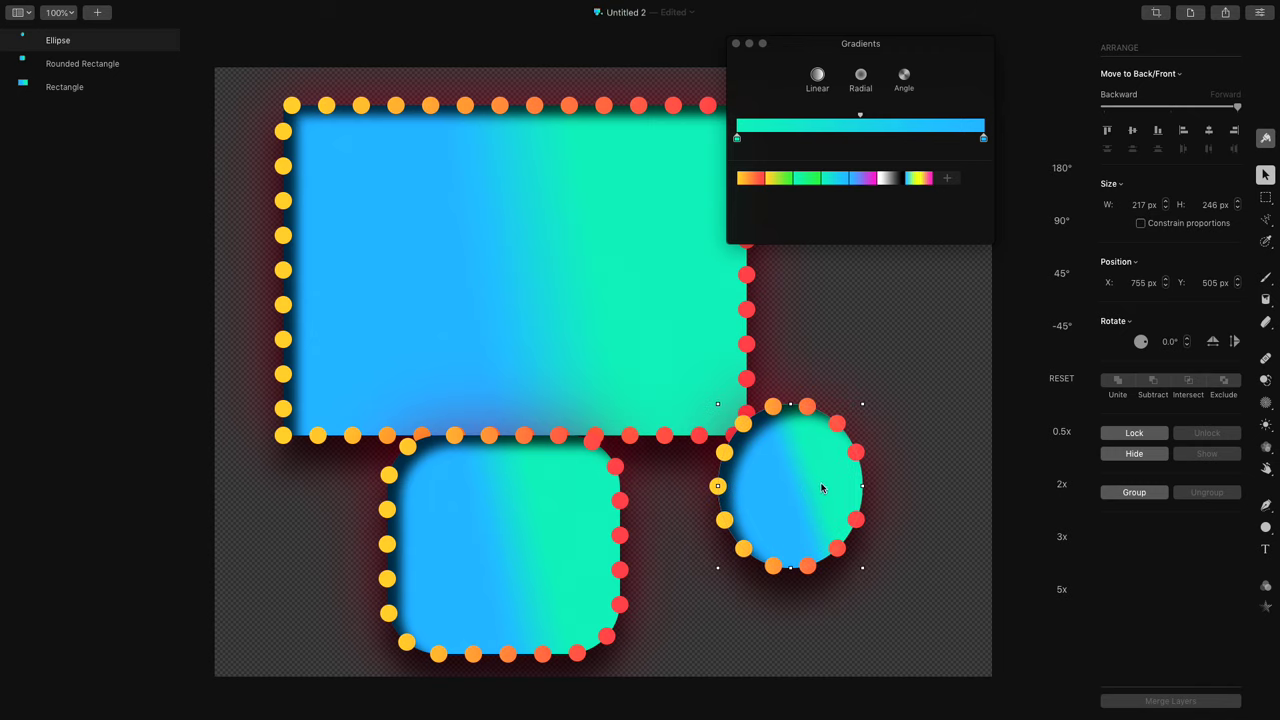
# Turn off Auto Select and move the ellipse to 717, 304 px over the rectangle's right edge.
pyautogui.rightClick(789, 476)
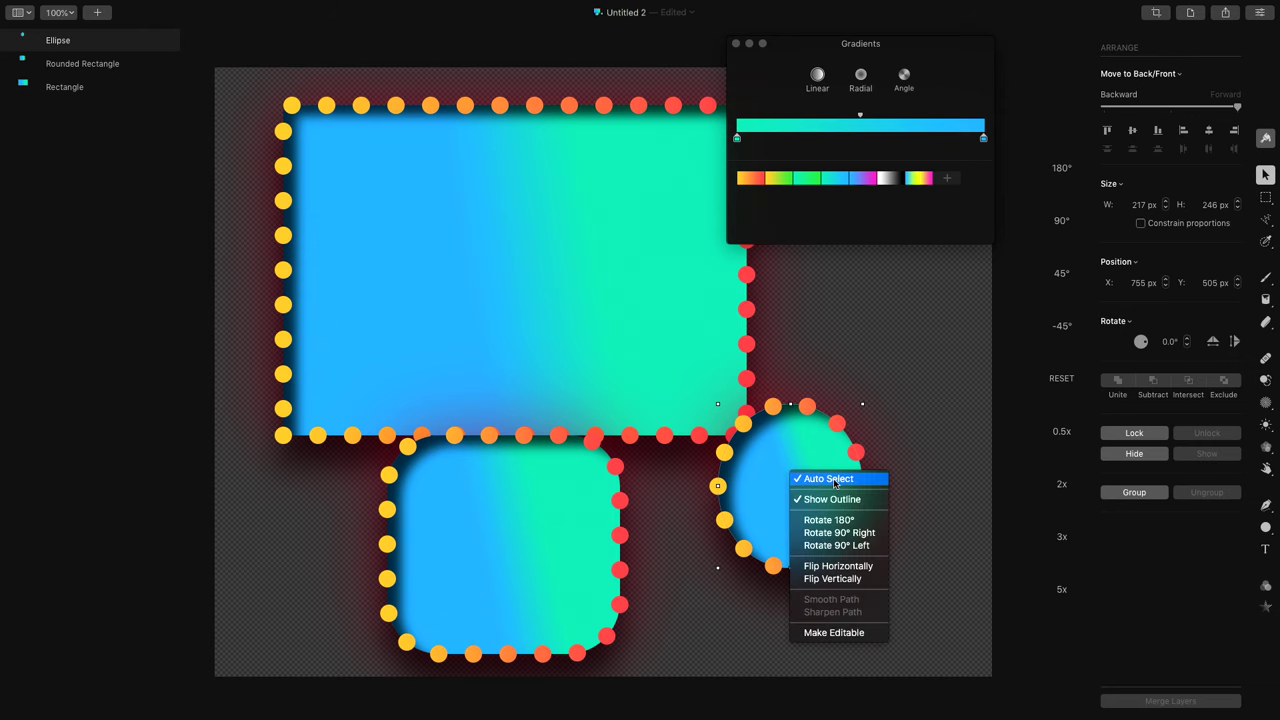
pyautogui.click(829, 478)
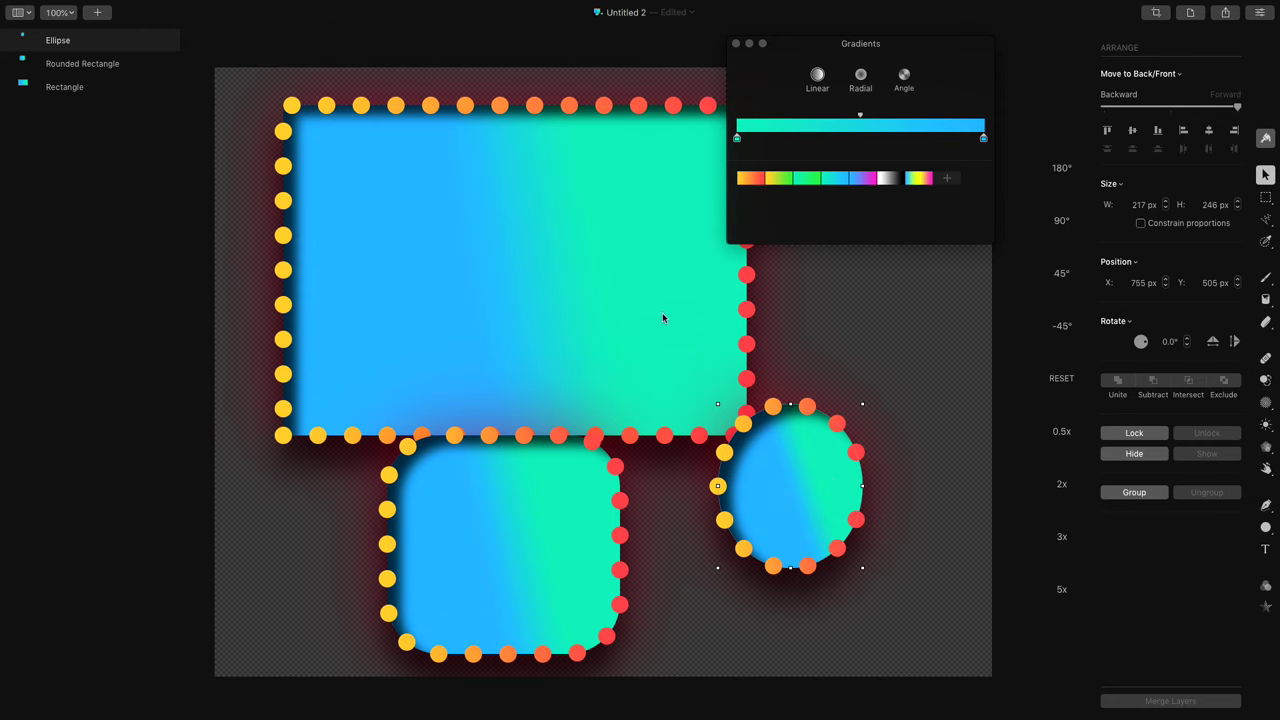
pyautogui.moveTo(550, 475); pyautogui.dragTo(531, 321)
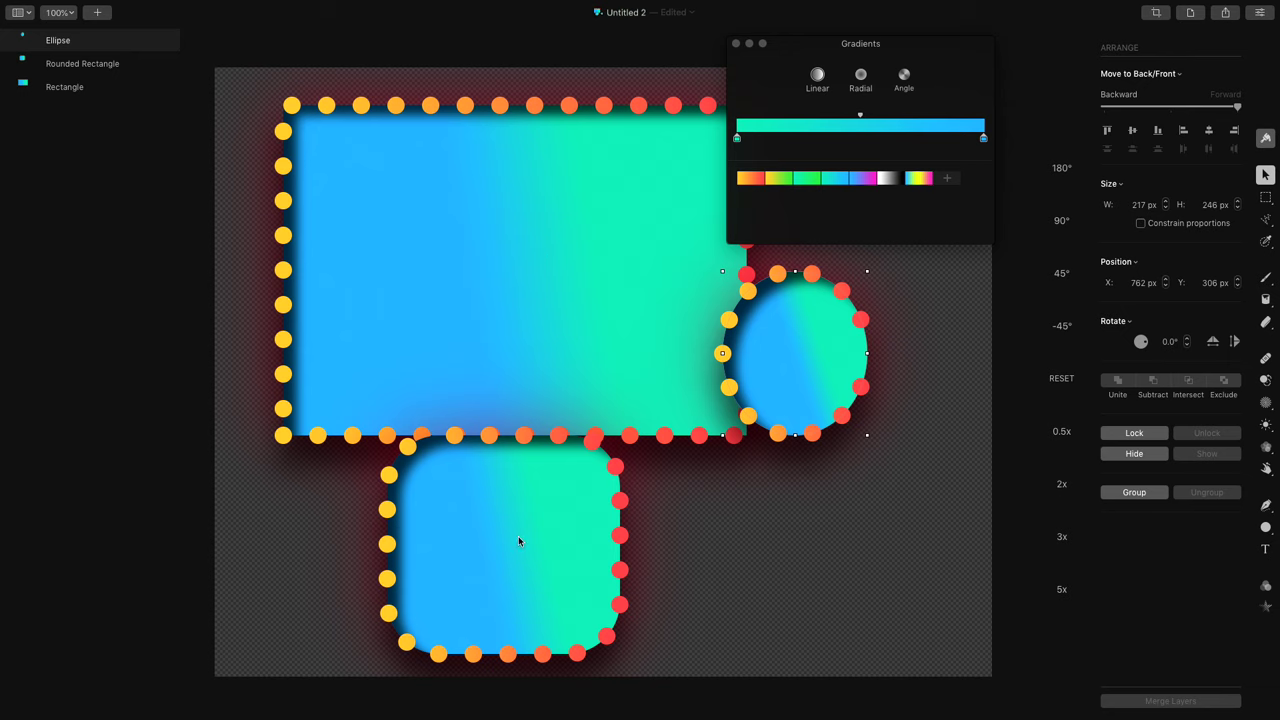
pyautogui.moveTo(493, 302); pyautogui.dragTo(487, 295)
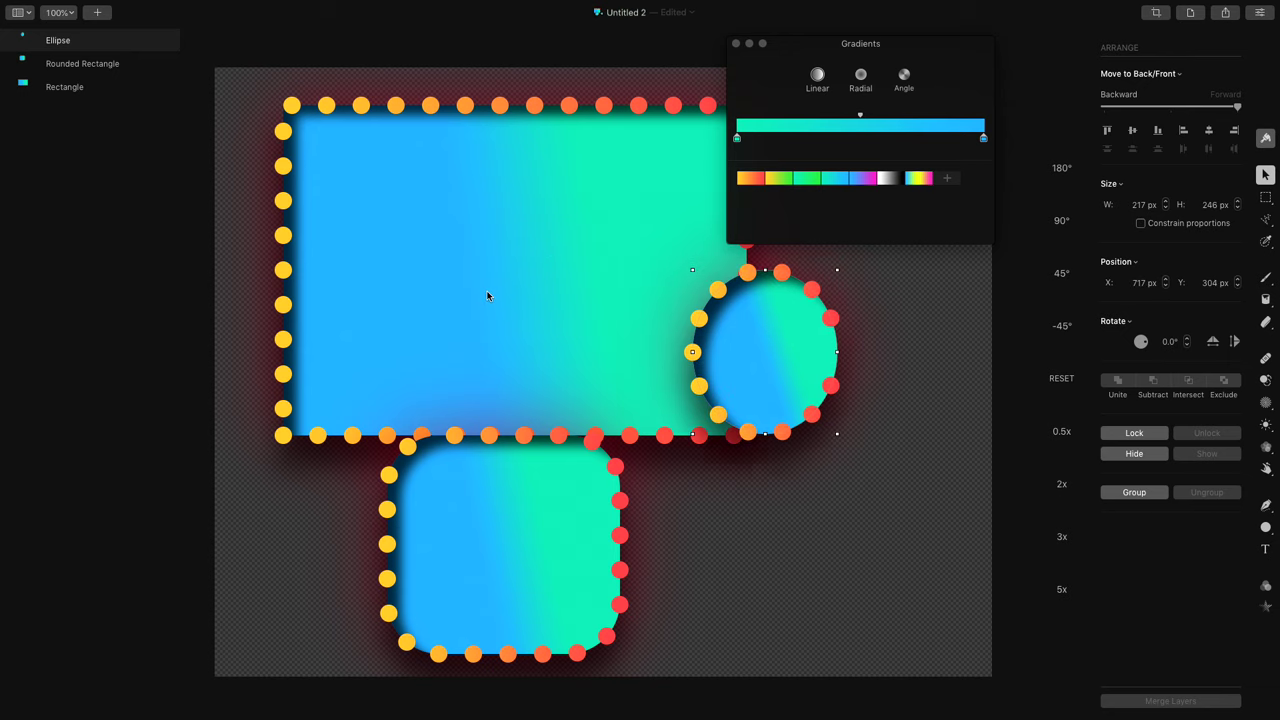
# Select the Polygon shape tool and close the Gradients window.
pyautogui.click(1265, 530)
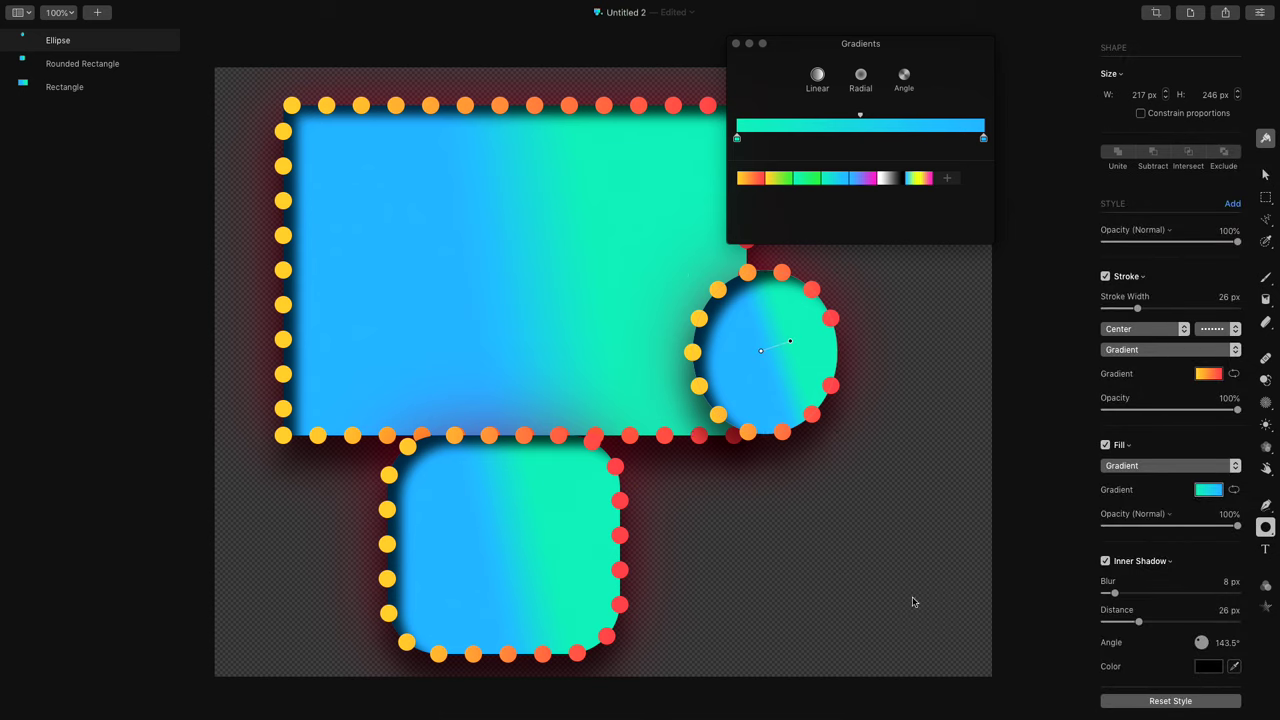
pyautogui.click(1265, 527)
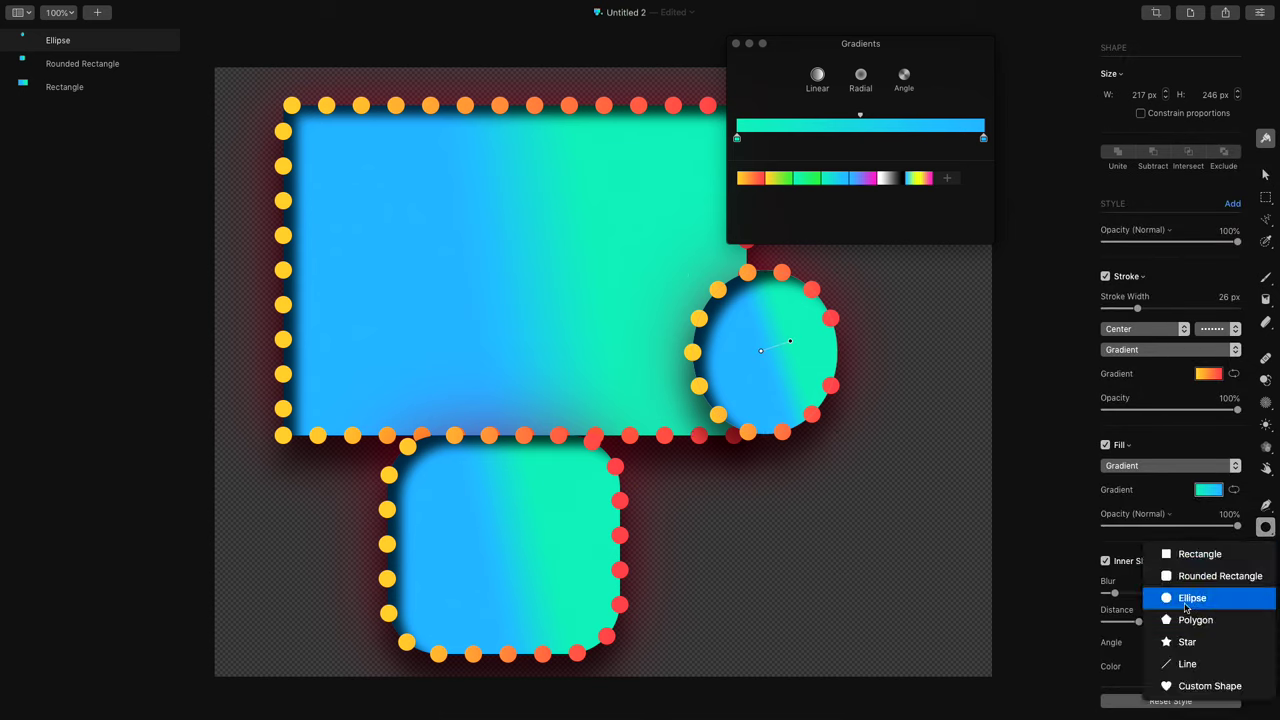
pyautogui.click(1187, 622)
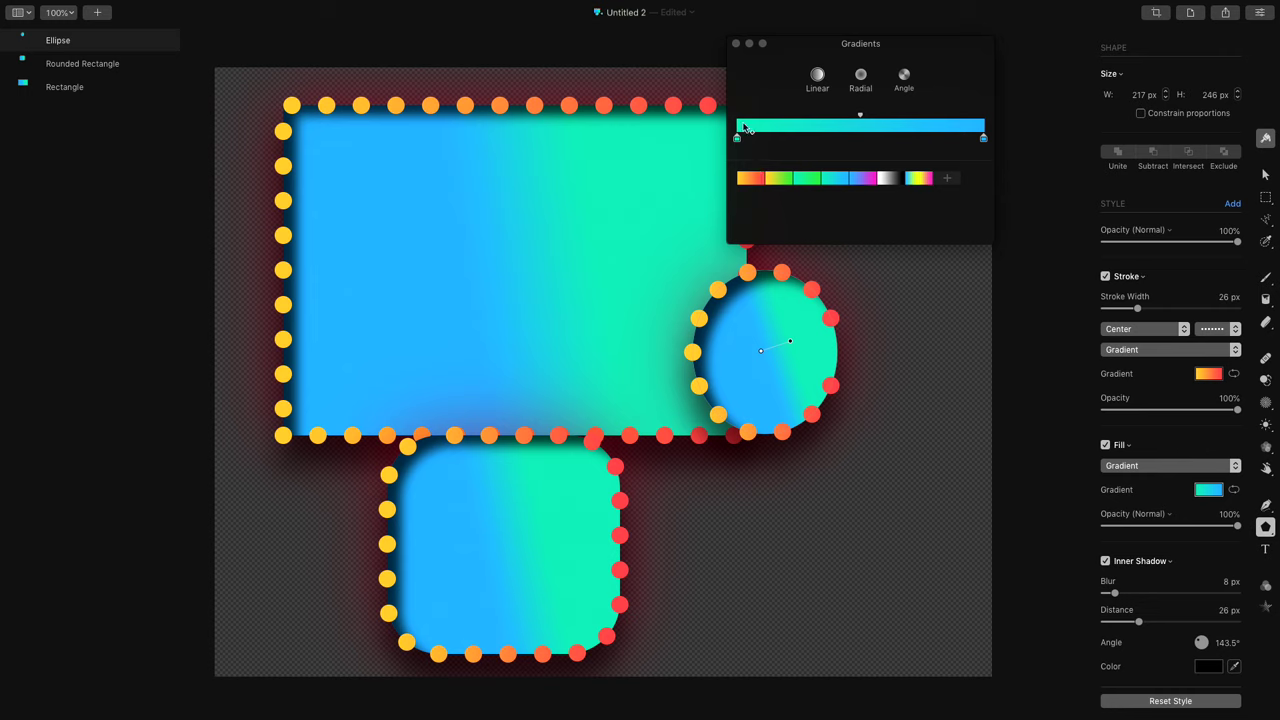
pyautogui.click(736, 44)
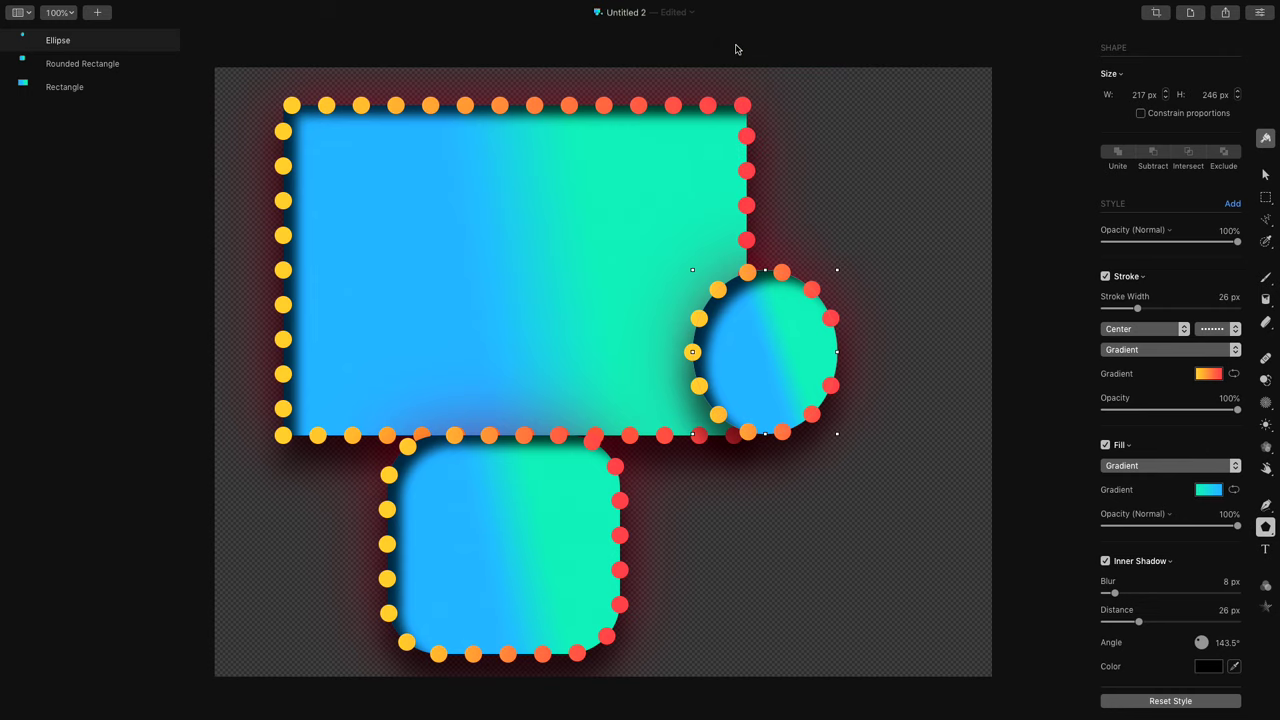
# Draw a pentagon below the ellipse and enlarge it to about 281 × 265 px.
pyautogui.moveTo(853, 647)
pyautogui.mouseDown()
pyautogui.moveTo(710, 518)
pyautogui.moveTo(697, 528)
pyautogui.mouseUp()
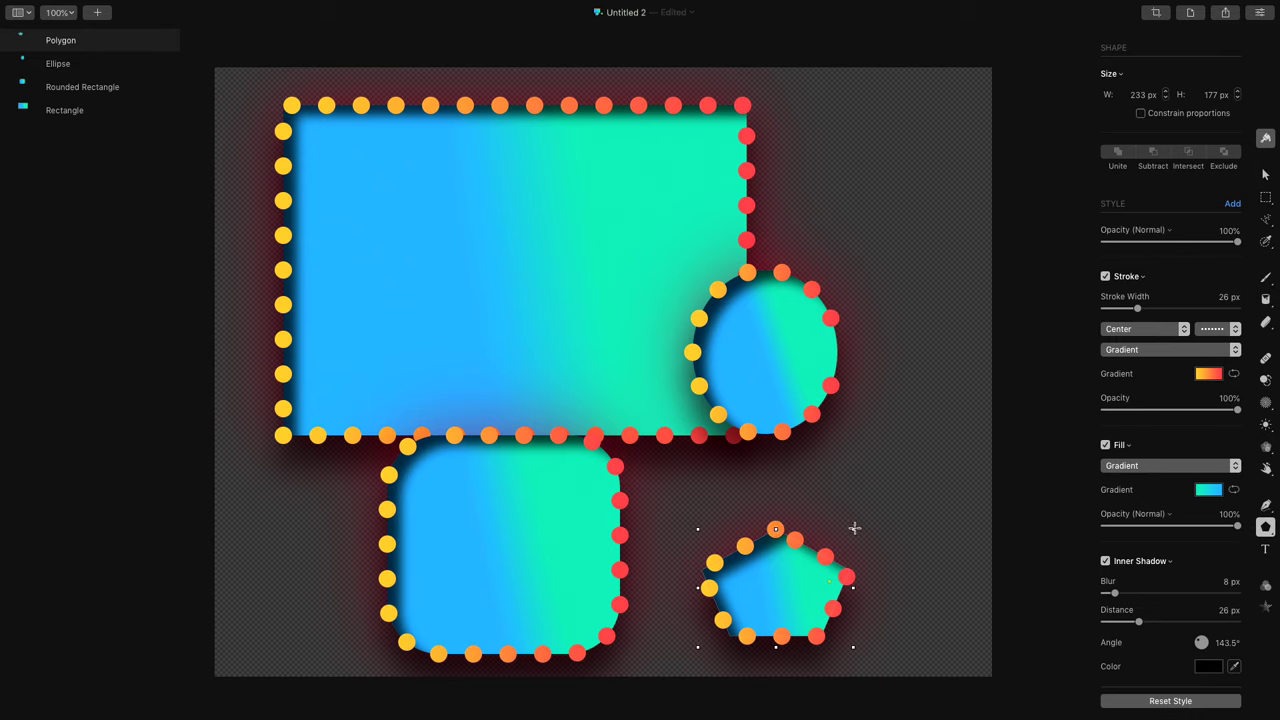
pyautogui.moveTo(855, 528); pyautogui.dragTo(885, 468)
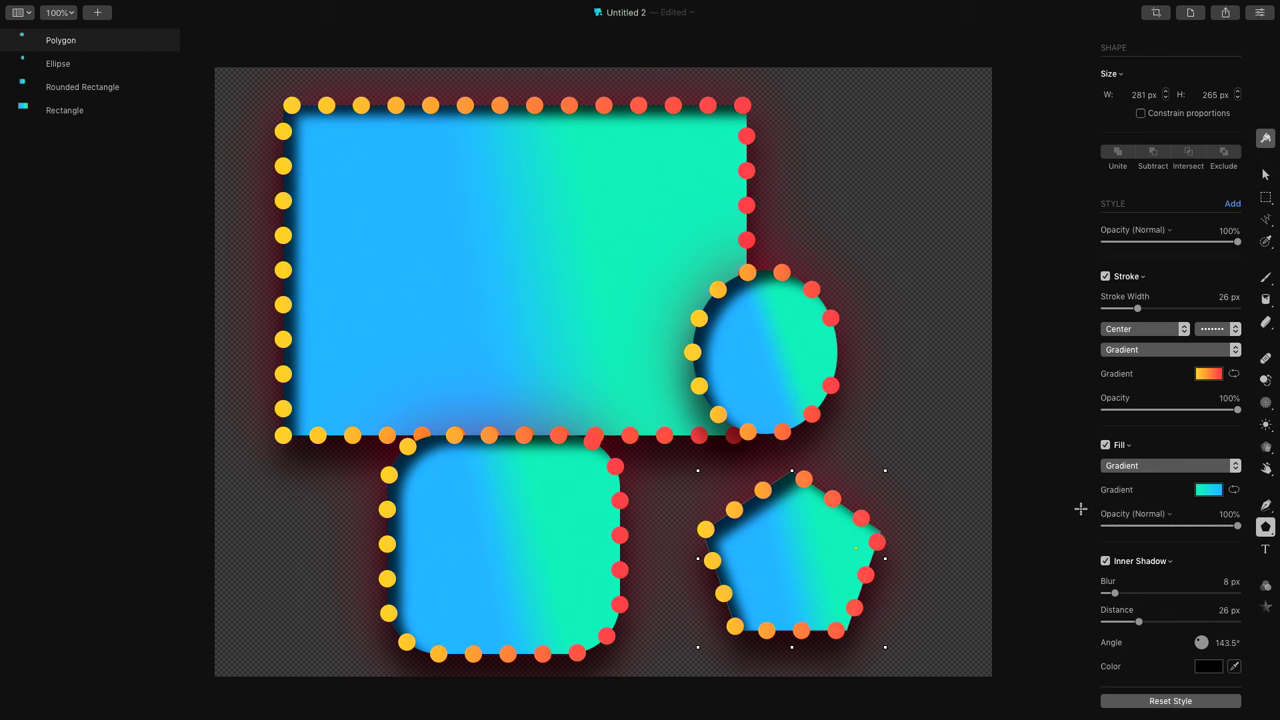
# Move the pentagon to 773, 584 px beside the rounded square, then re-enable Auto Select.
pyautogui.click(1200, 489)
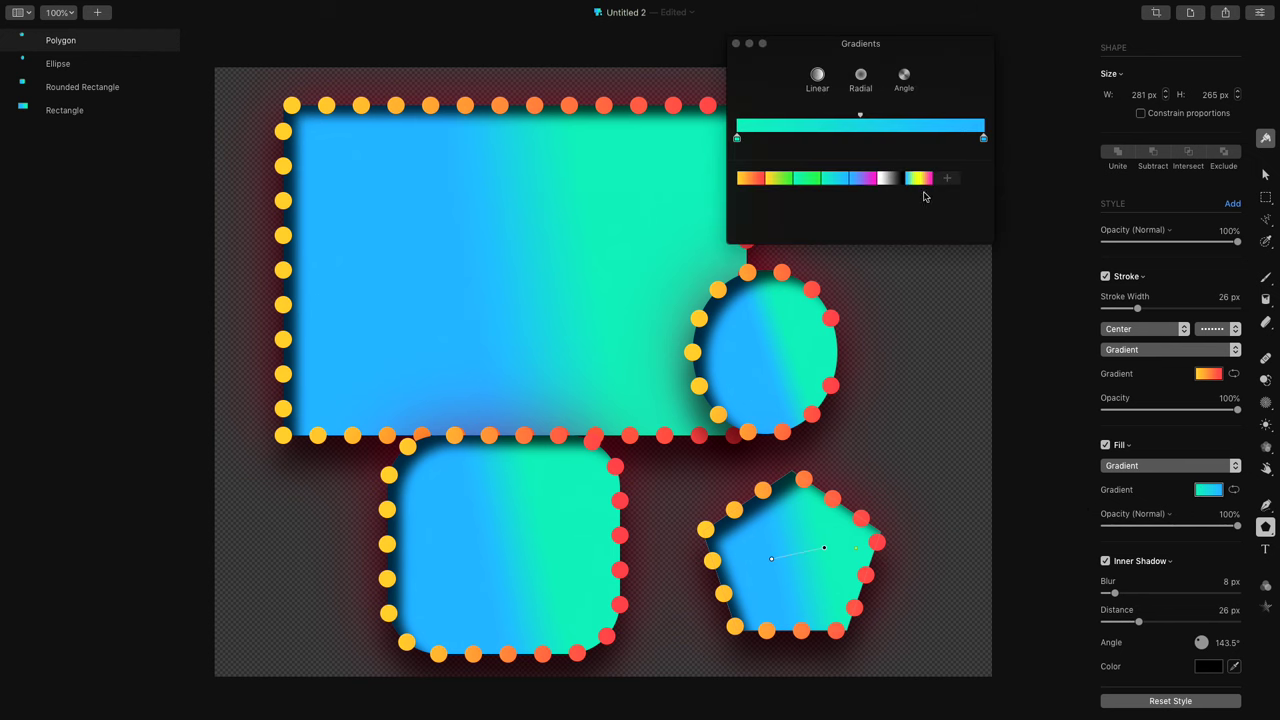
pyautogui.click(1265, 176)
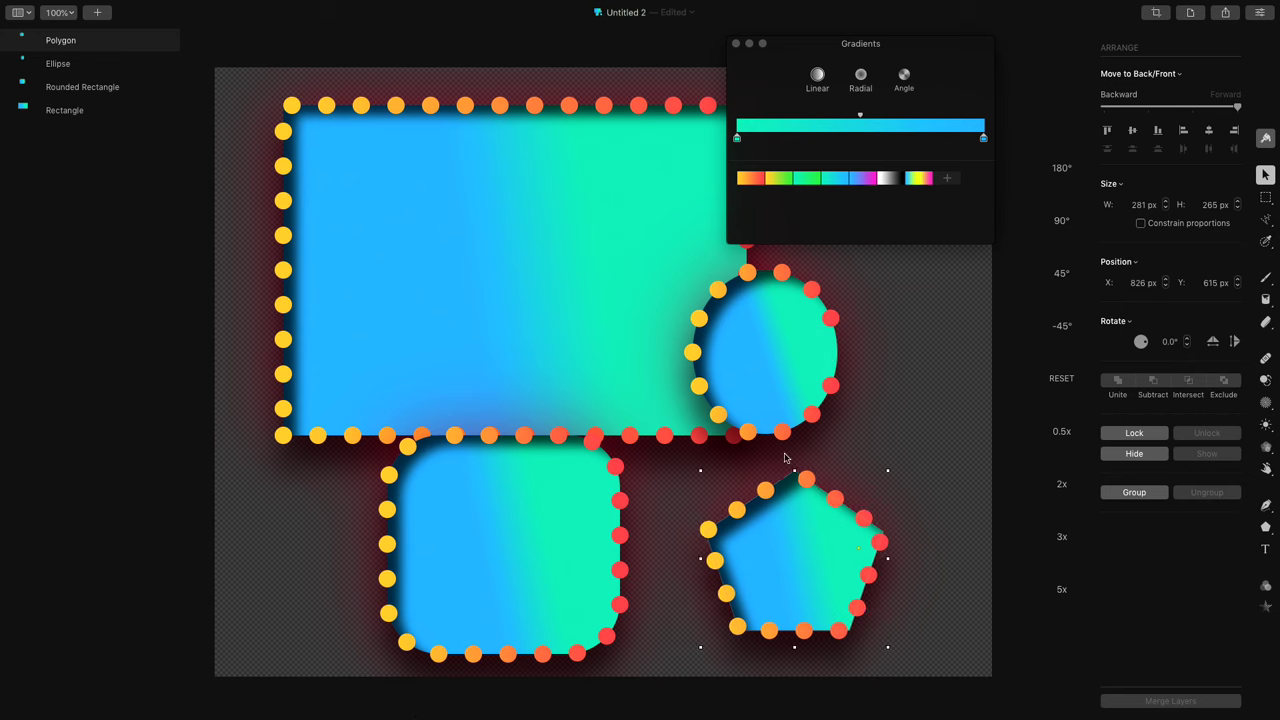
pyautogui.moveTo(722, 537); pyautogui.dragTo(766, 526)
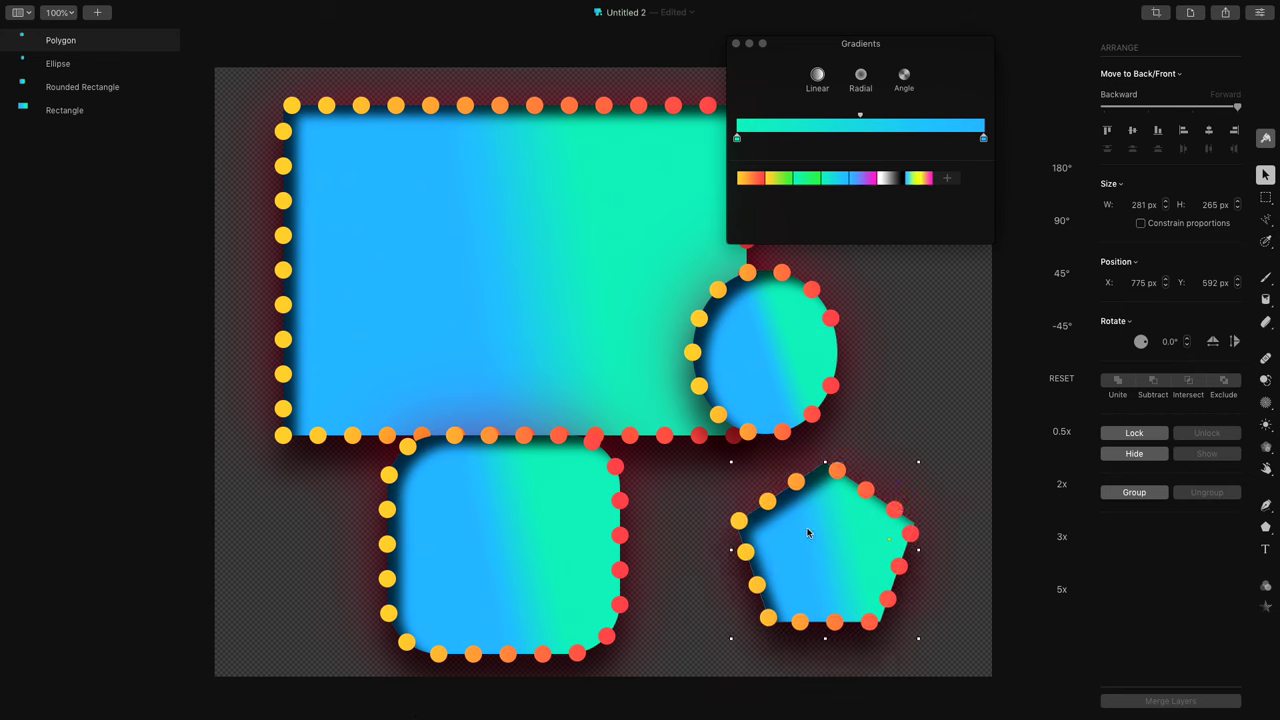
pyautogui.moveTo(905, 309); pyautogui.dragTo(942, 357)
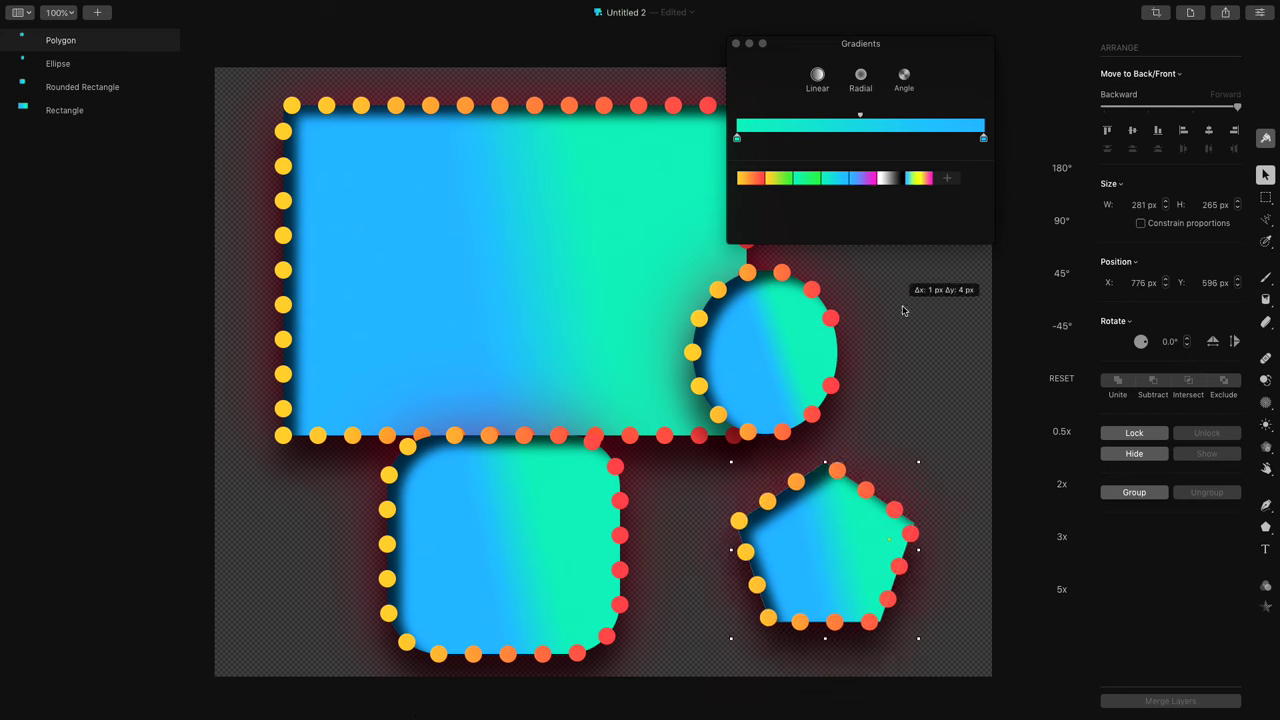
pyautogui.moveTo(902, 310); pyautogui.dragTo(862, 269)
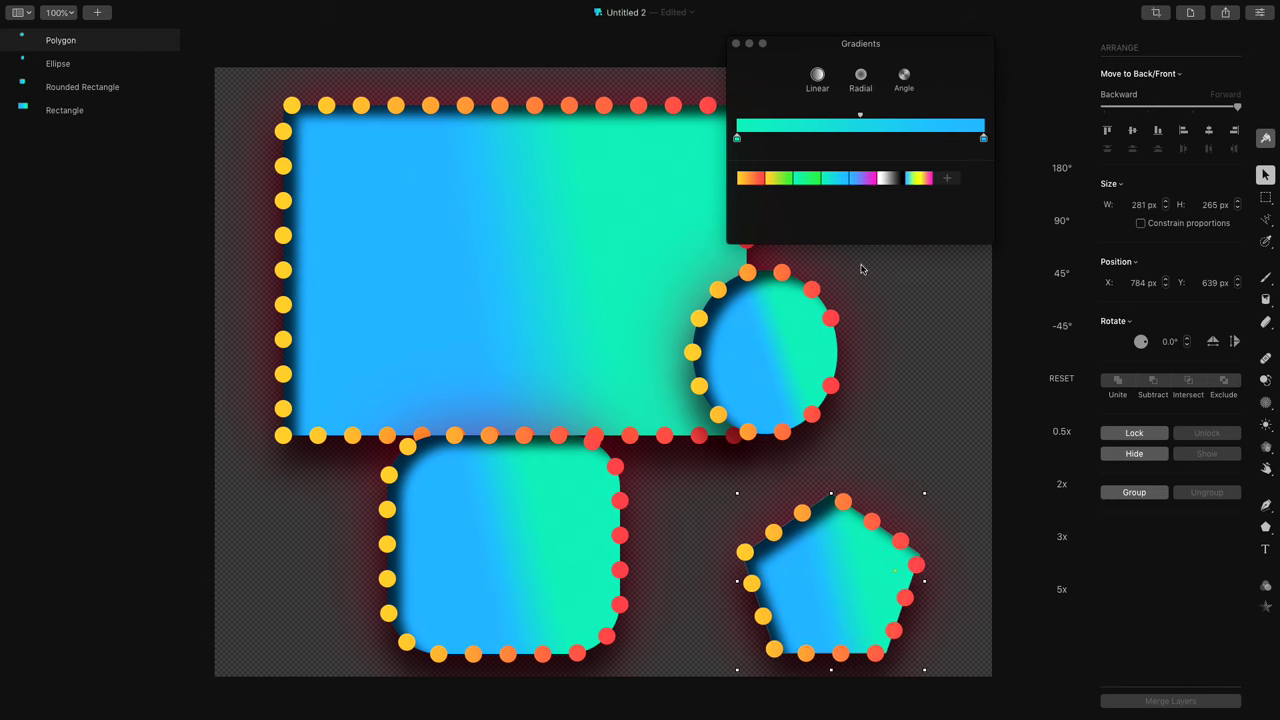
pyautogui.moveTo(908, 401); pyautogui.dragTo(900, 364)
pyautogui.rightClick(818, 518)
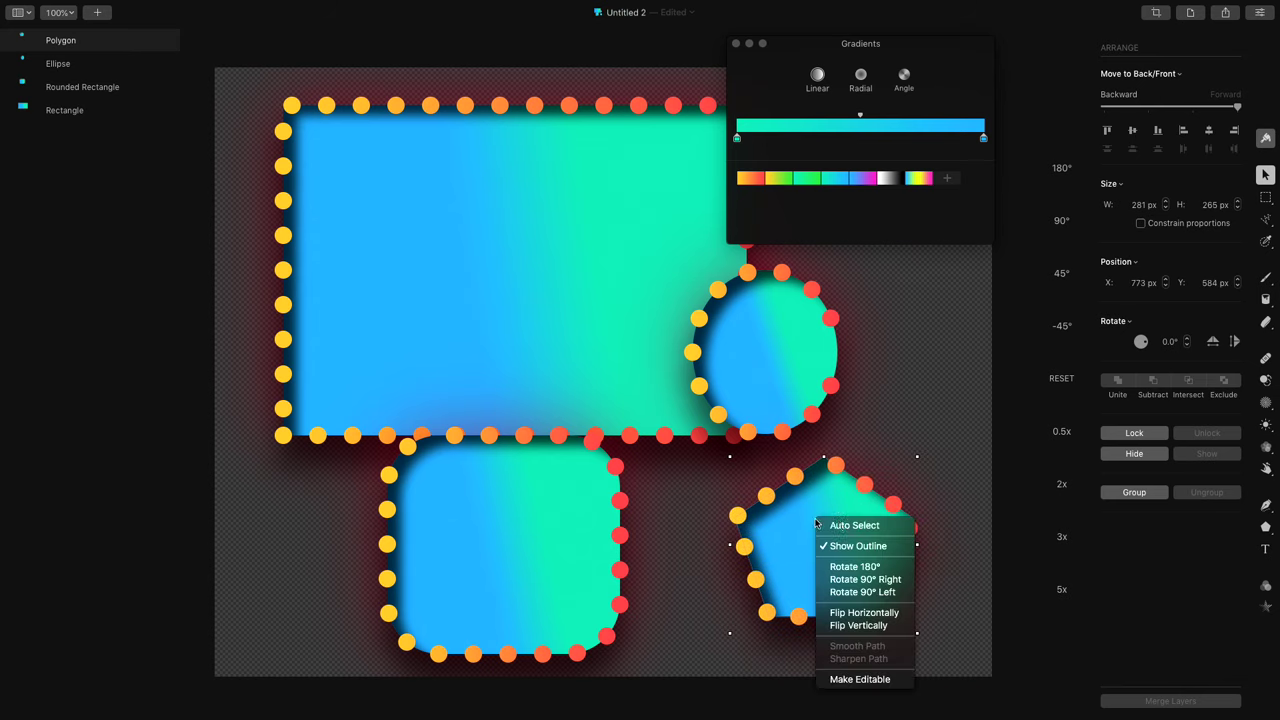
pyautogui.click(841, 526)
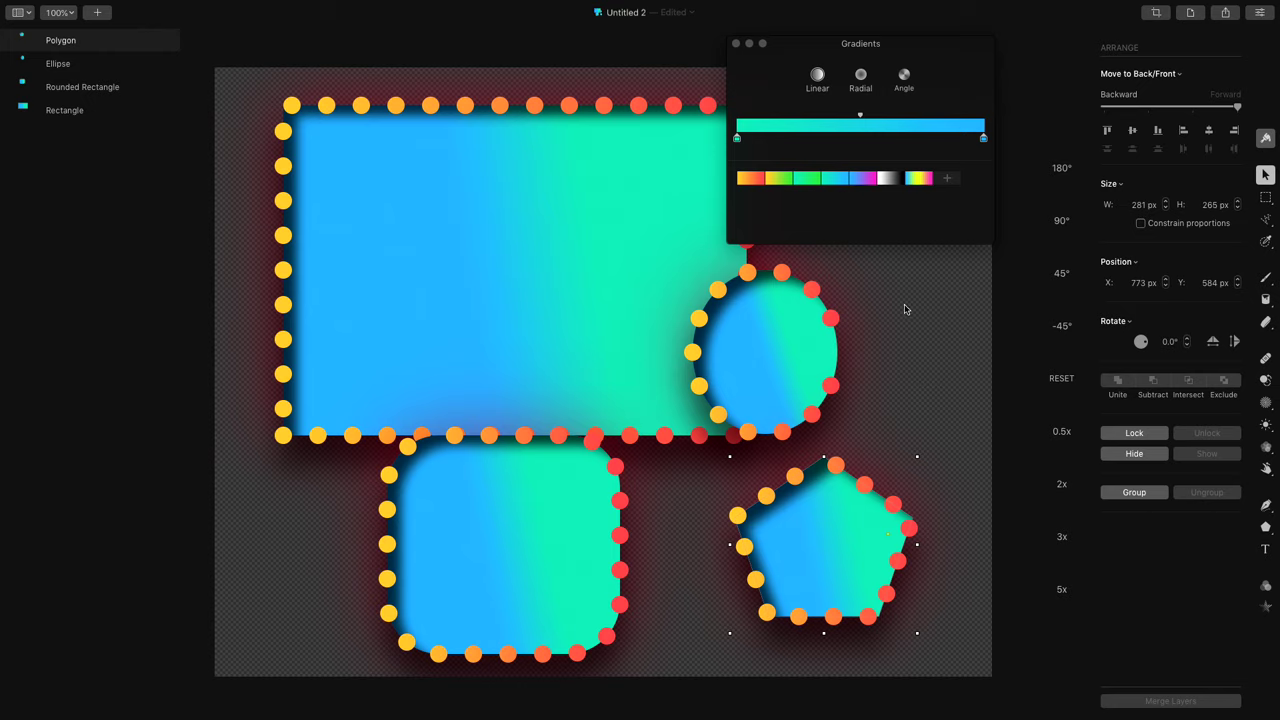